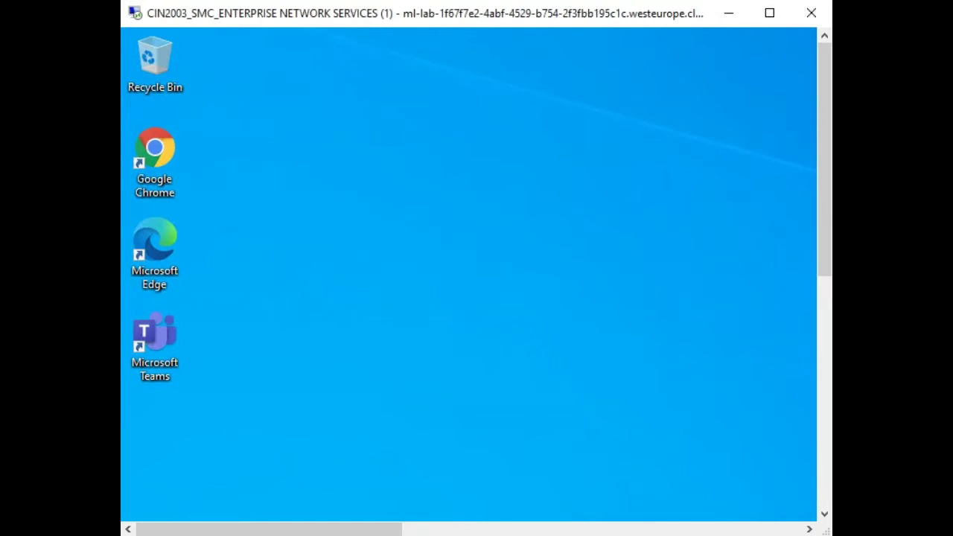
Step: Maximize the Remote Desktop Connection window so the lab session fills the screen
click(769, 13)
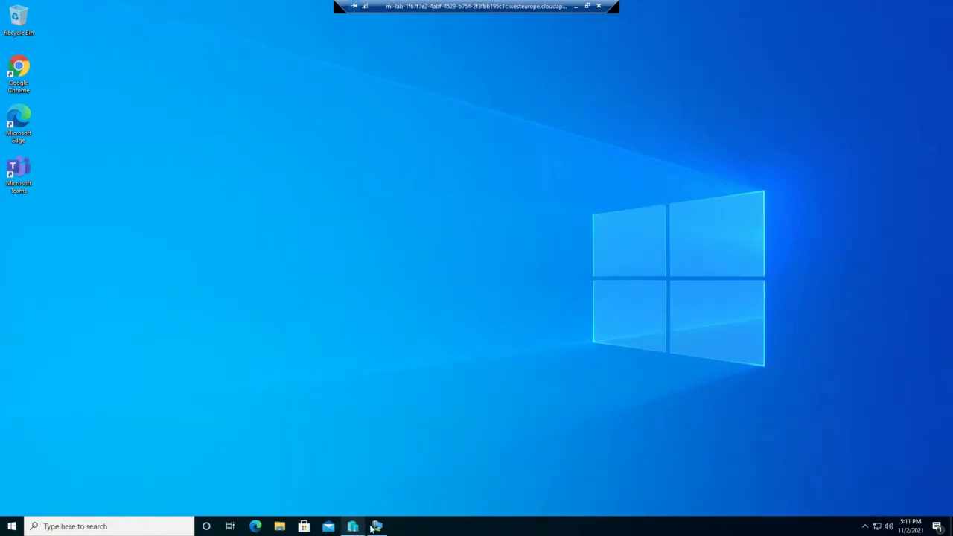
Step: Launch Active Directory Users and Computers from Server Manager Tools, maximize it, and expand Revision1.local
mouse_move(376, 528)
click(384, 482)
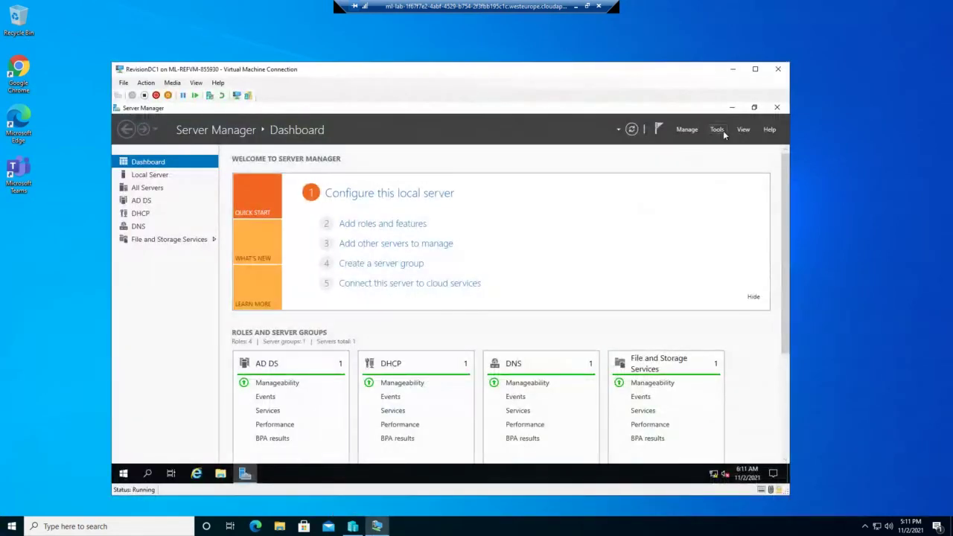
click(719, 131)
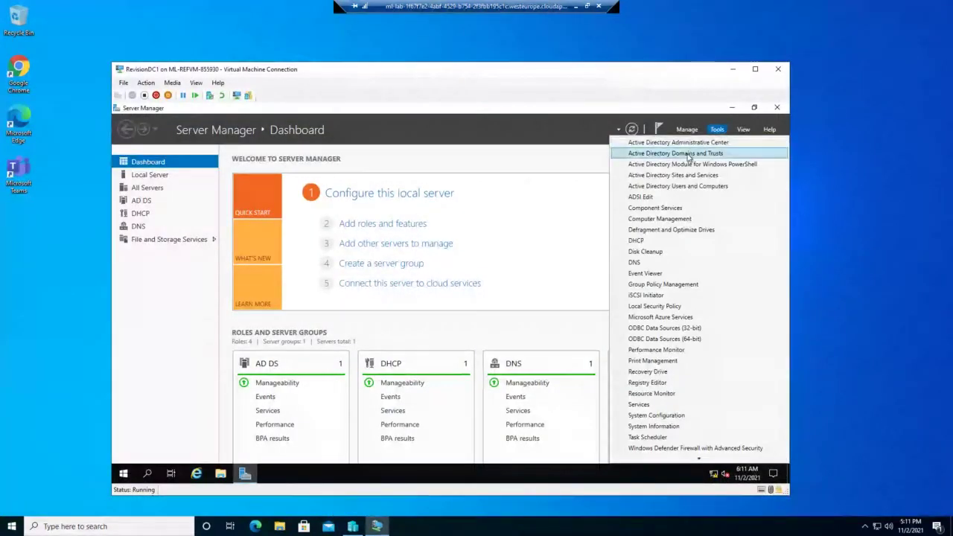
click(682, 186)
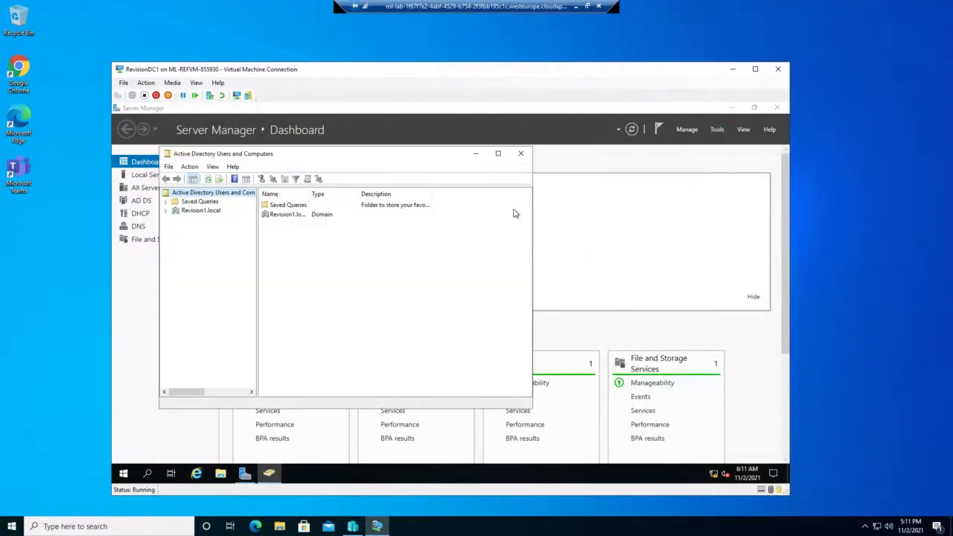
click(499, 154)
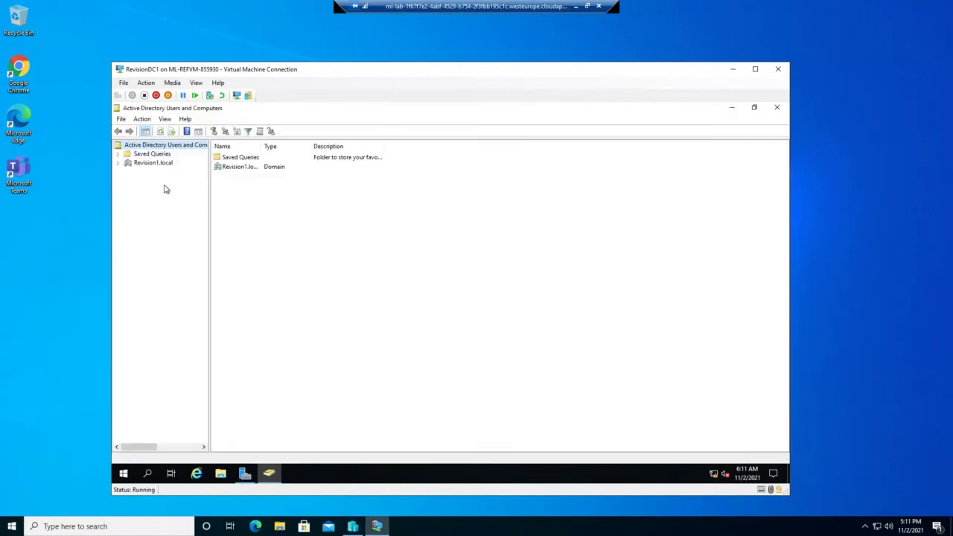
click(117, 163)
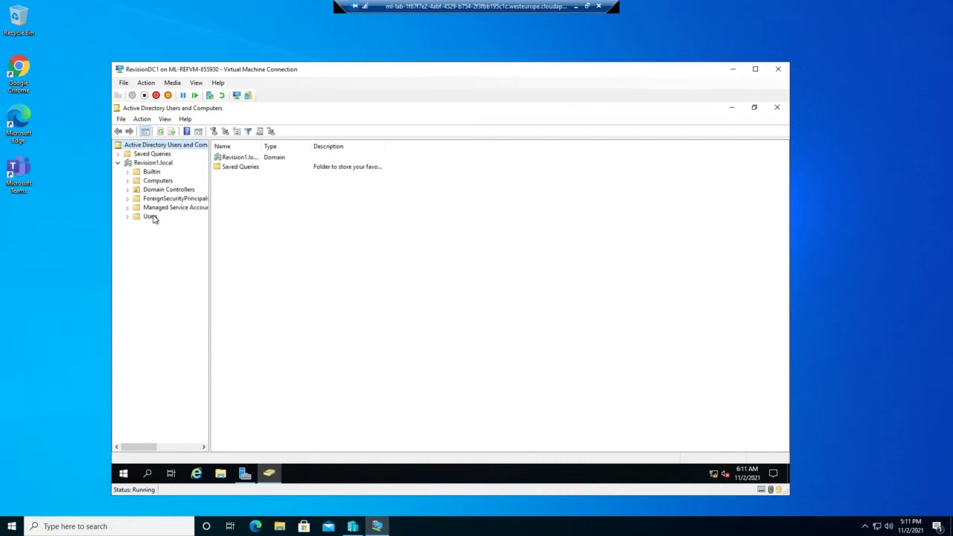
click(160, 163)
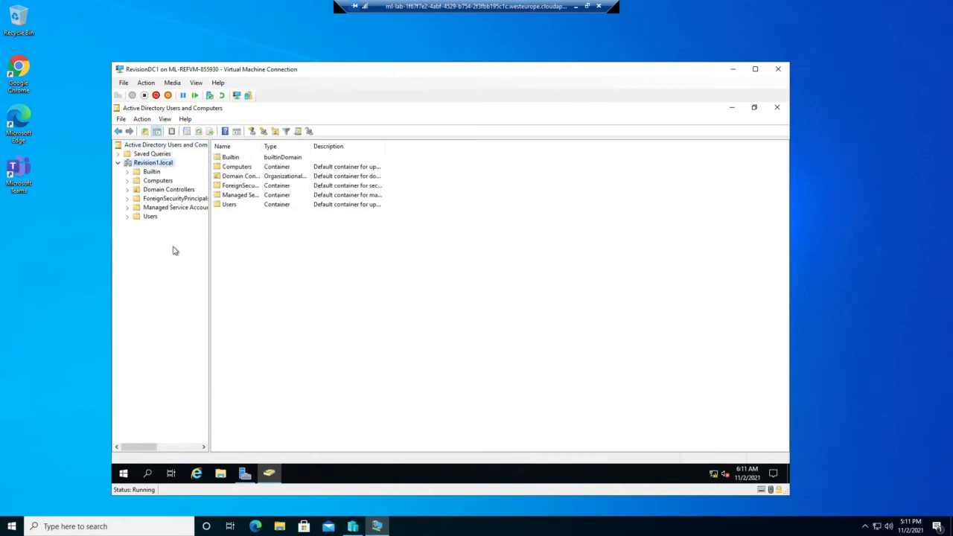
Step: Add a new organizational unit named 'Paris' at the root of Revision1.local
right_click(160, 165)
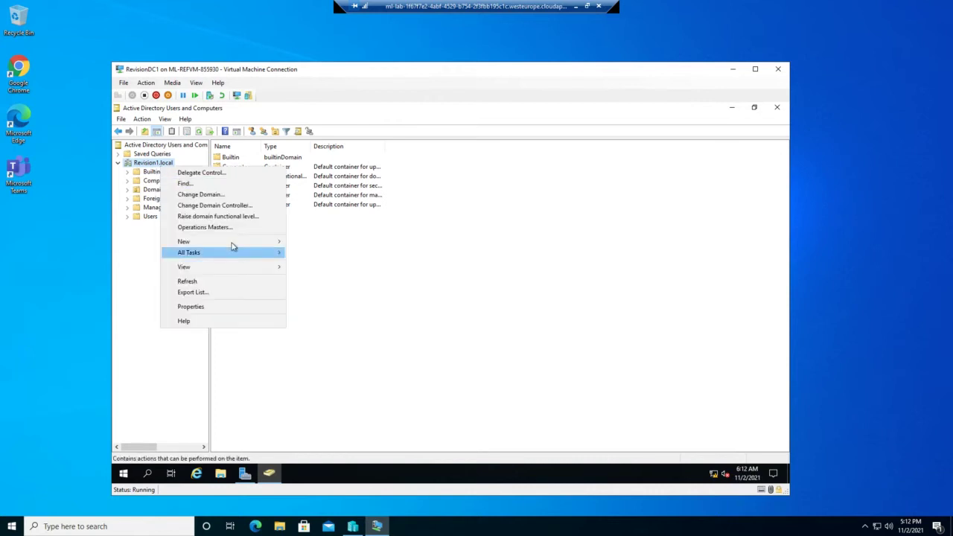
mouse_move(232, 243)
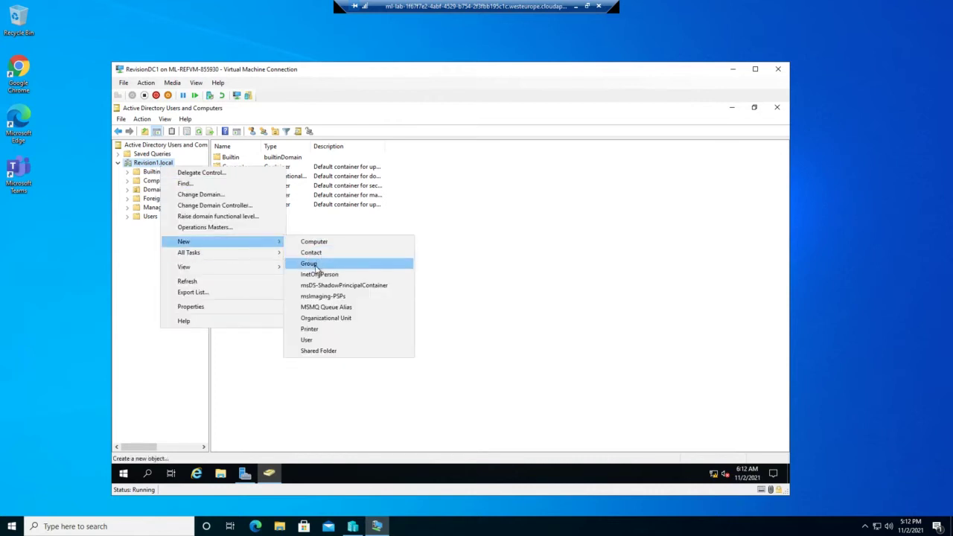
click(319, 317)
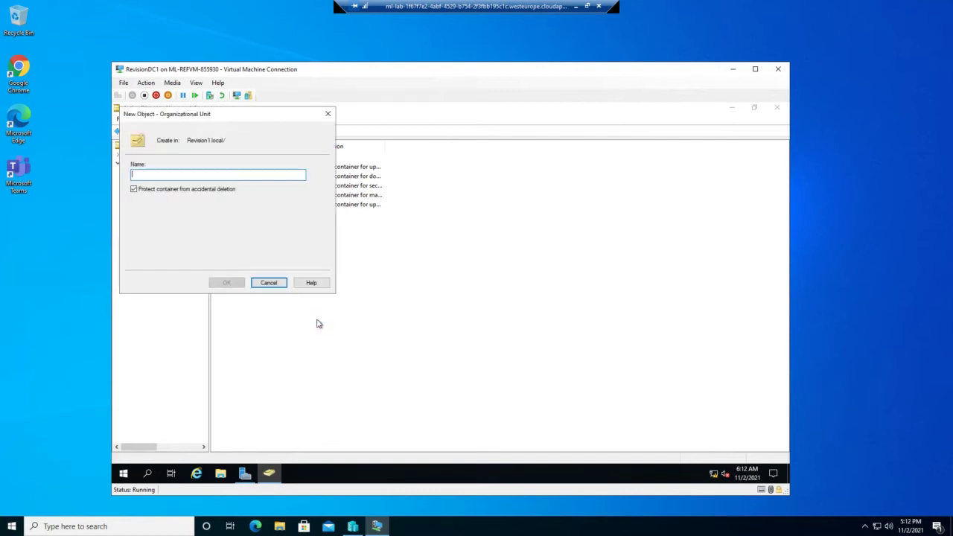
text(Paris)
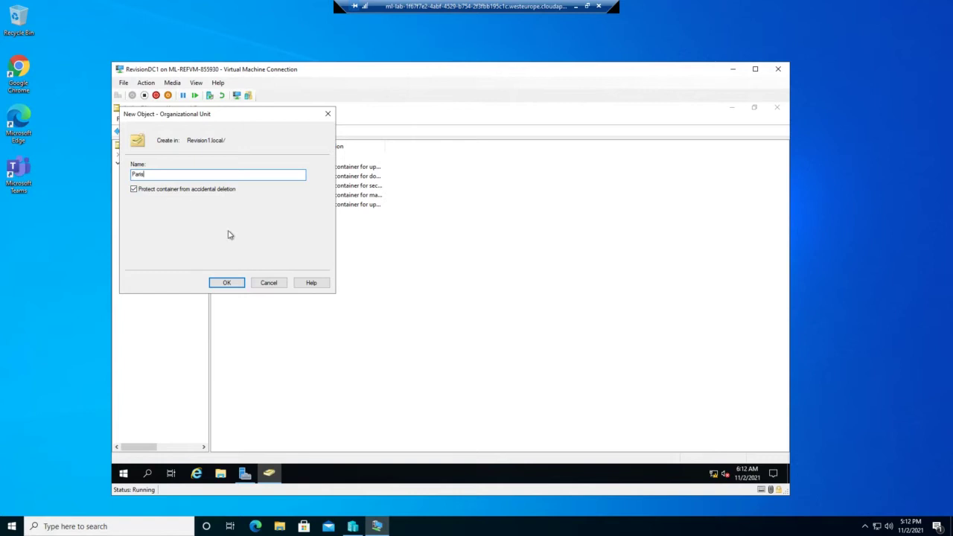
click(229, 284)
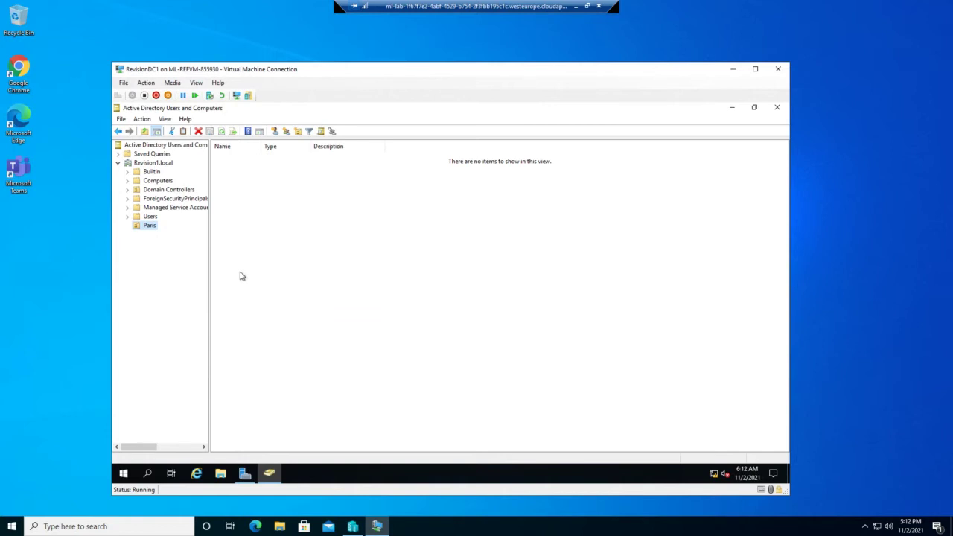
Step: Create a 'Computers' organizational unit inside the Paris OU
right_click(147, 230)
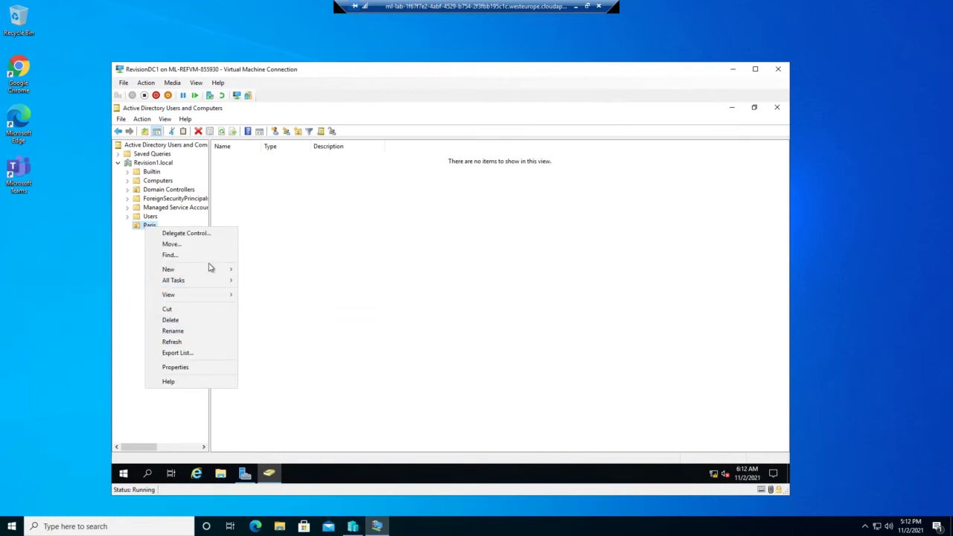
mouse_move(210, 270)
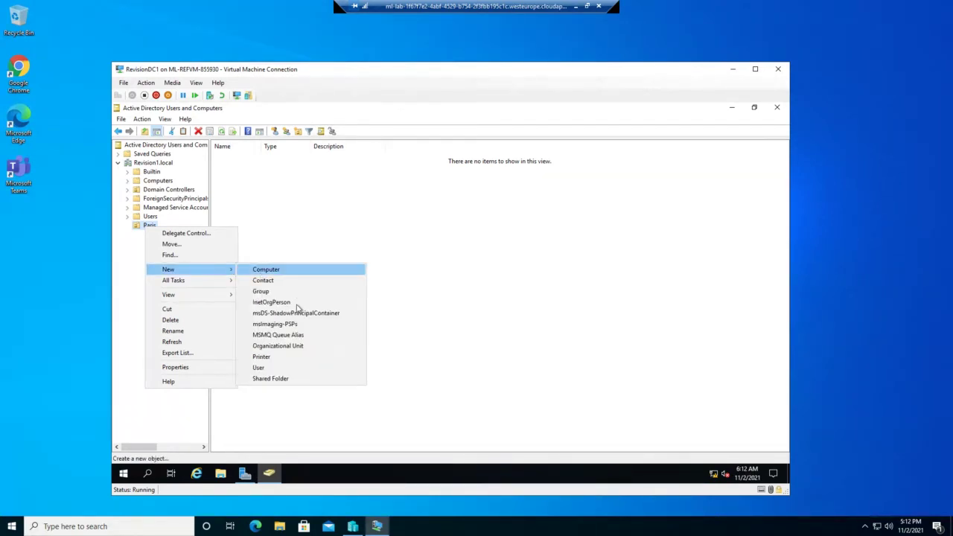
click(280, 347)
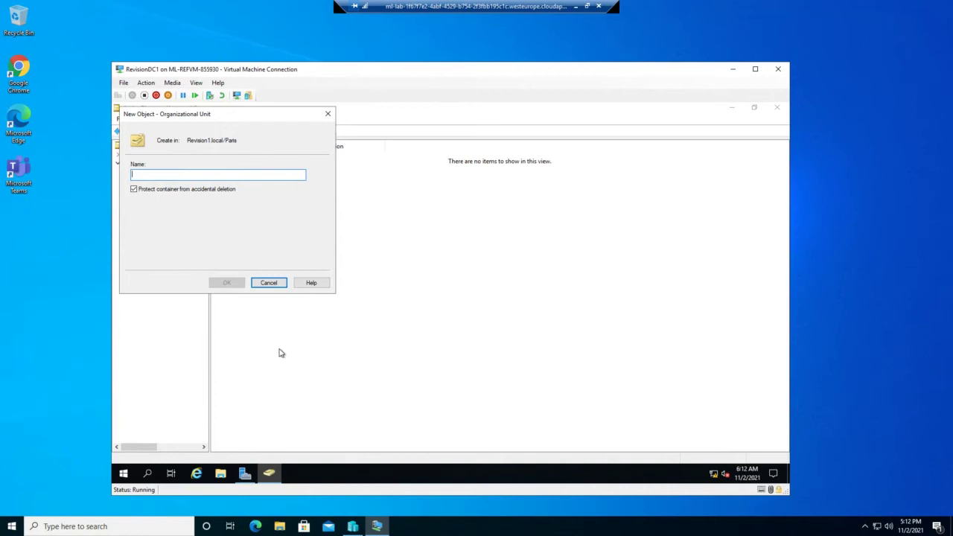
text(Computers)
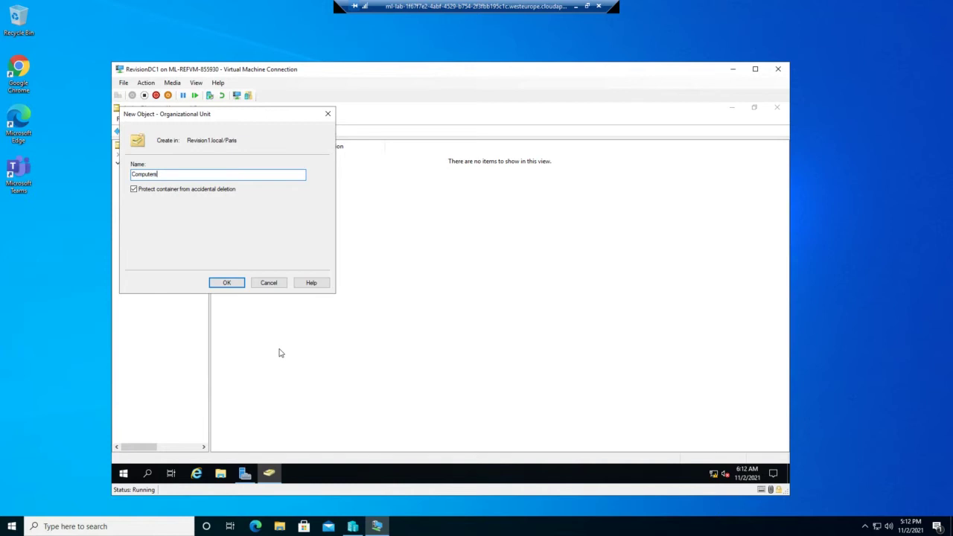
key(Return)
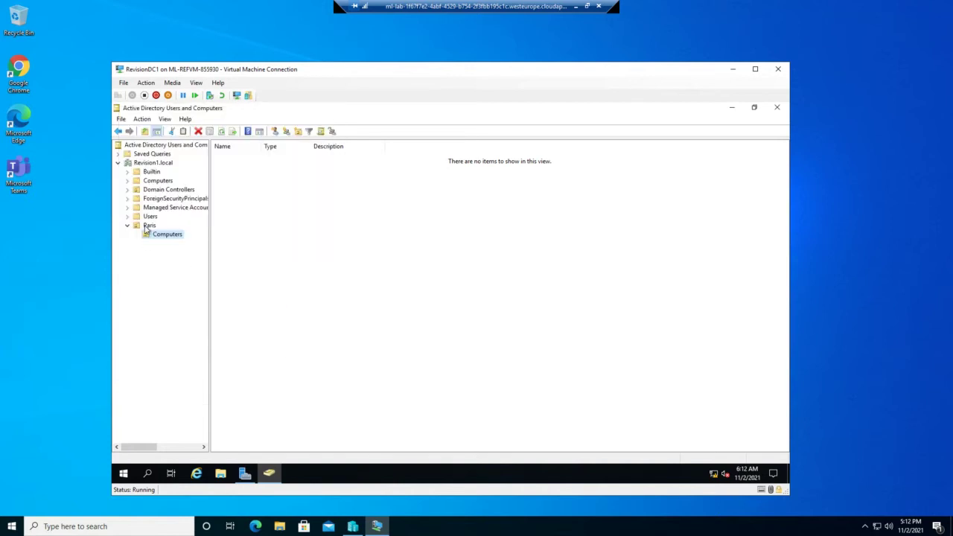
click(148, 227)
Step: Create a 'Users' organizational unit inside the Paris OU
right_click(146, 229)
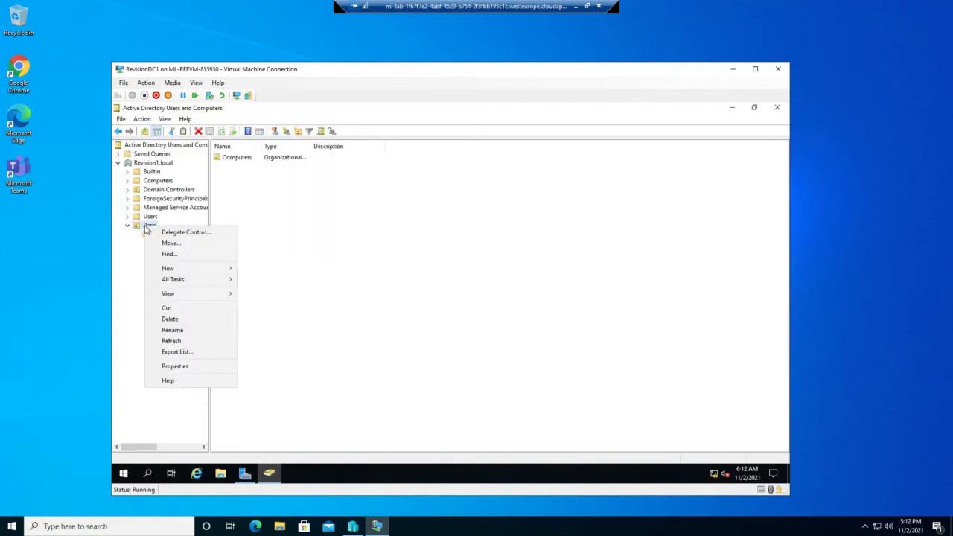
mouse_move(179, 270)
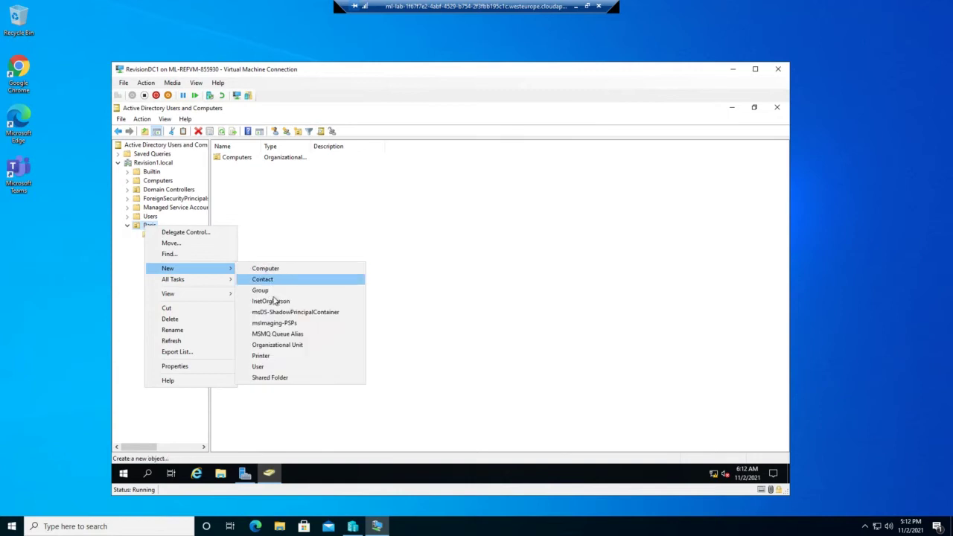
click(278, 345)
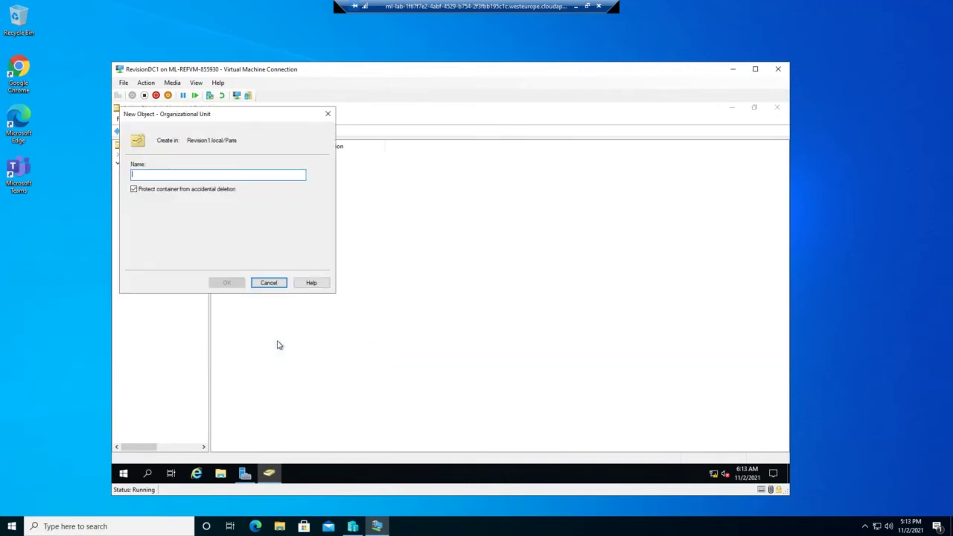
text(Users)
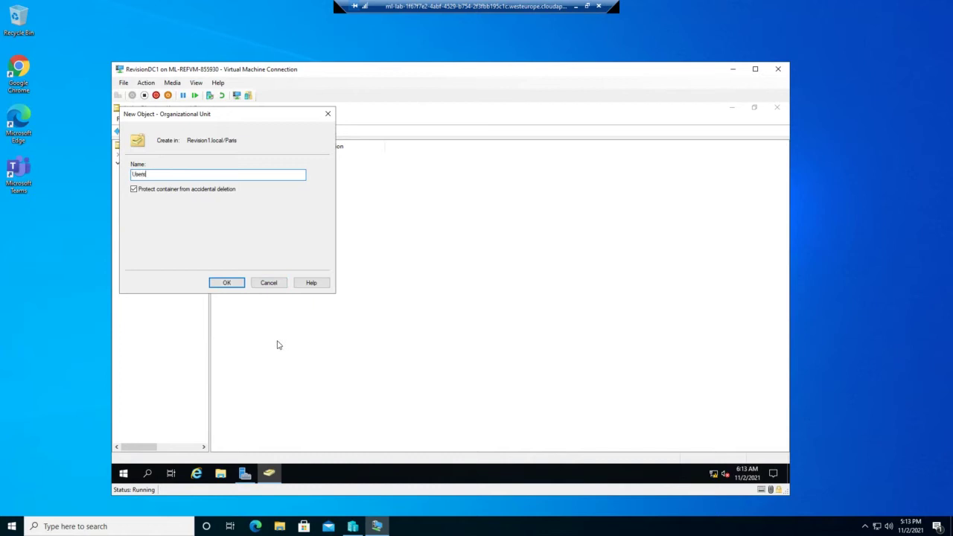
click(239, 283)
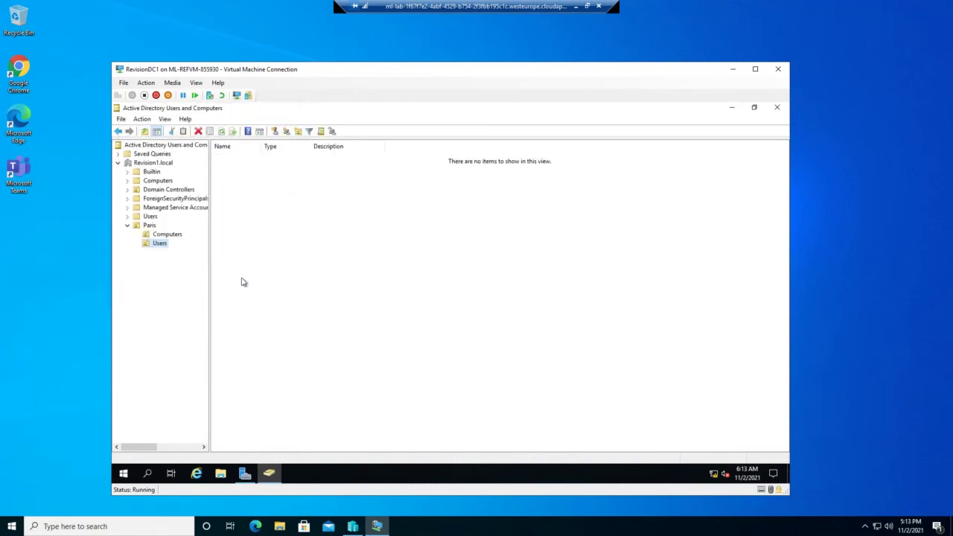
click(149, 227)
Step: Create a 'Groups' organizational unit under Paris
right_click(147, 229)
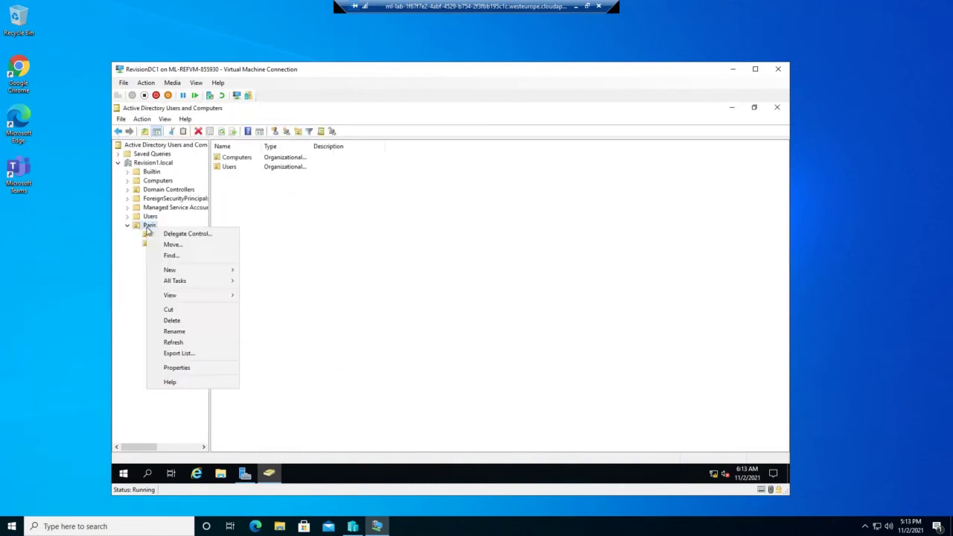
mouse_move(196, 273)
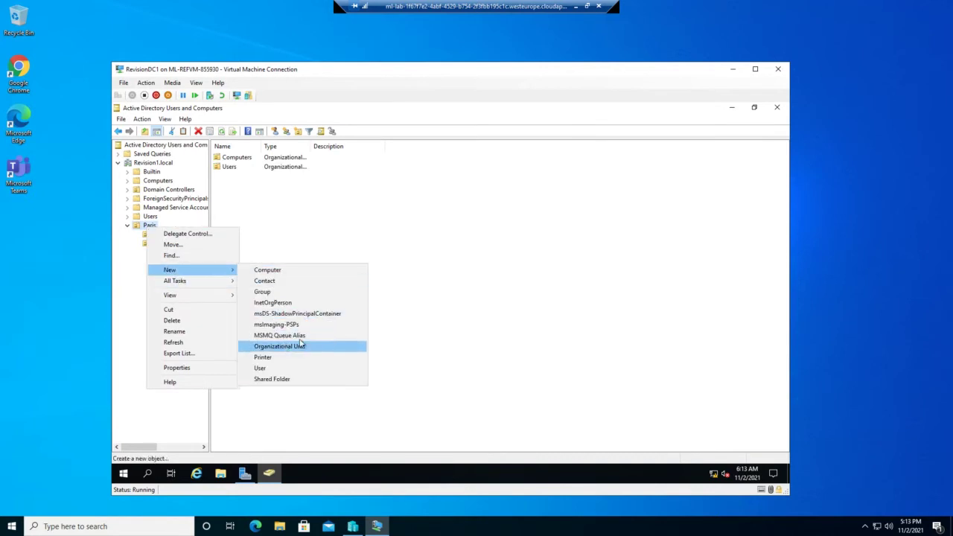
key(Return)
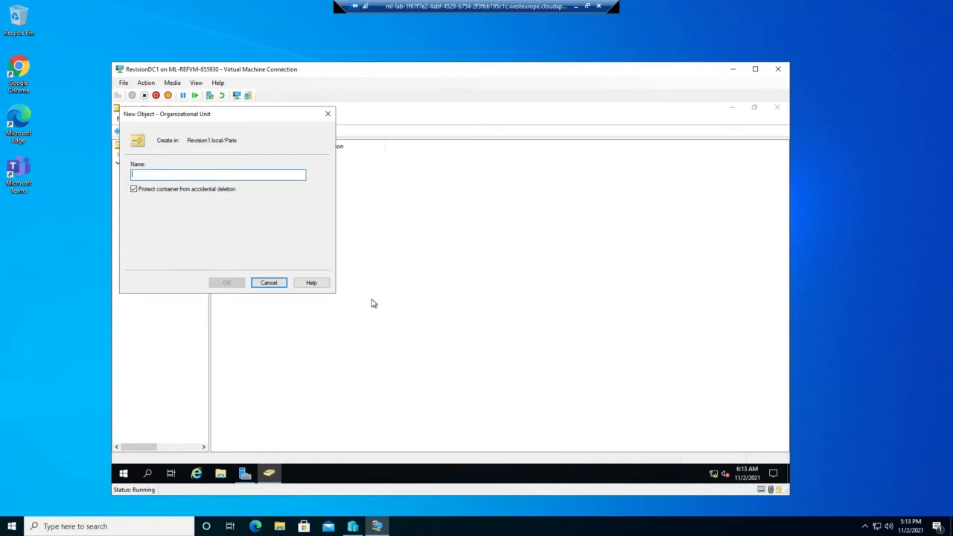
text(Groups)
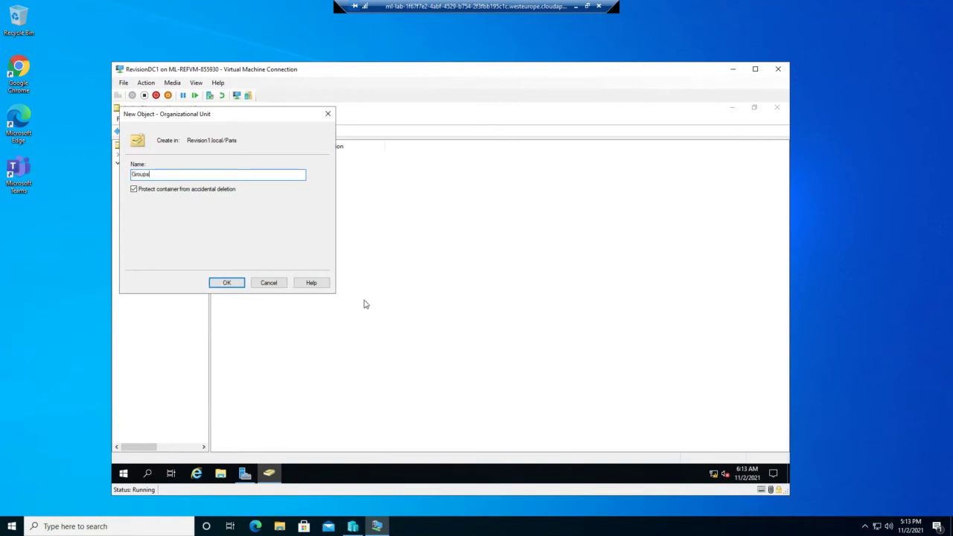
click(239, 285)
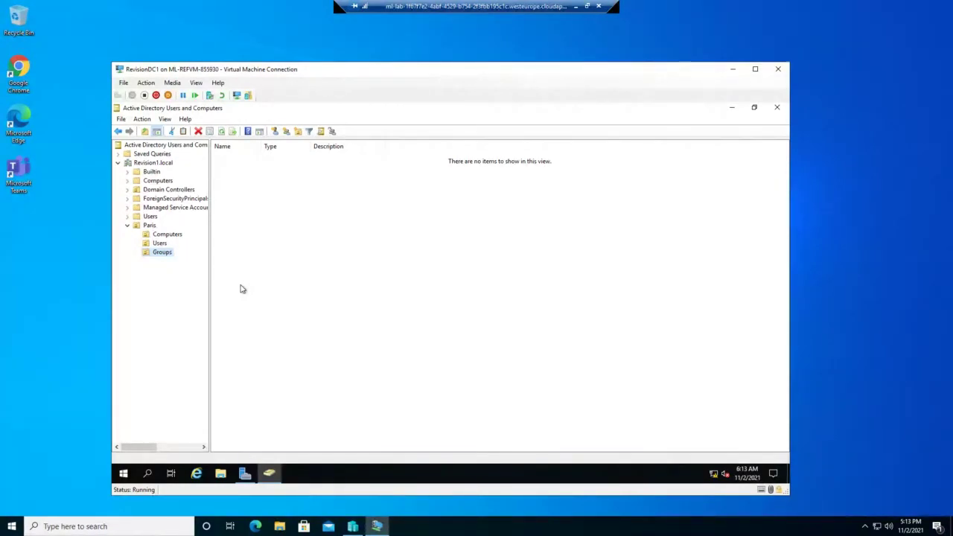
Step: Create a domain local security group named 'Servers' in Paris\Groups
right_click(157, 257)
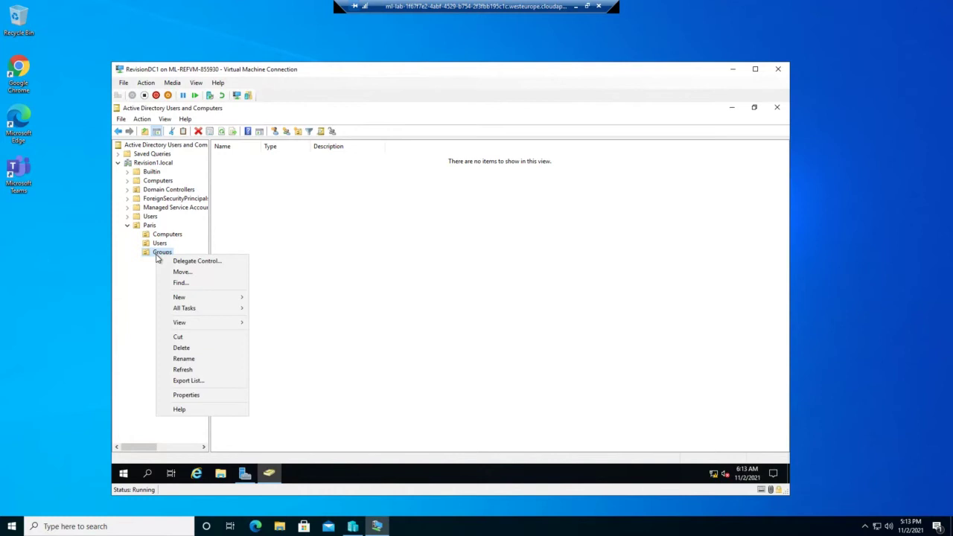
click(154, 256)
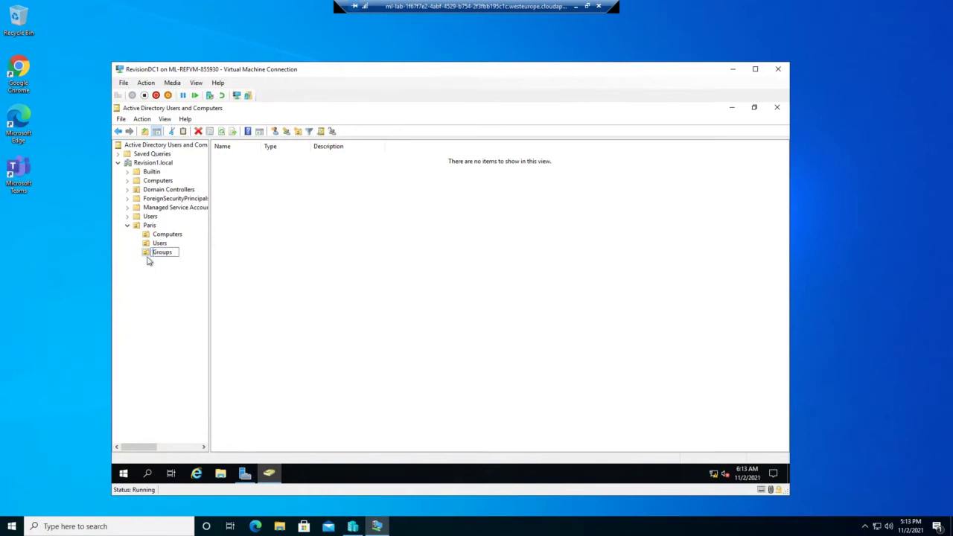
right_click(253, 201)
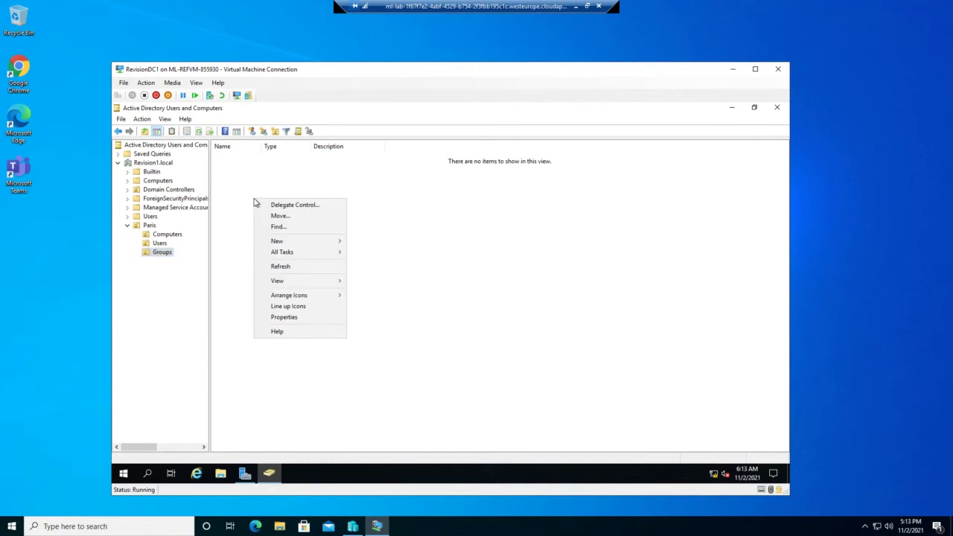
mouse_move(276, 242)
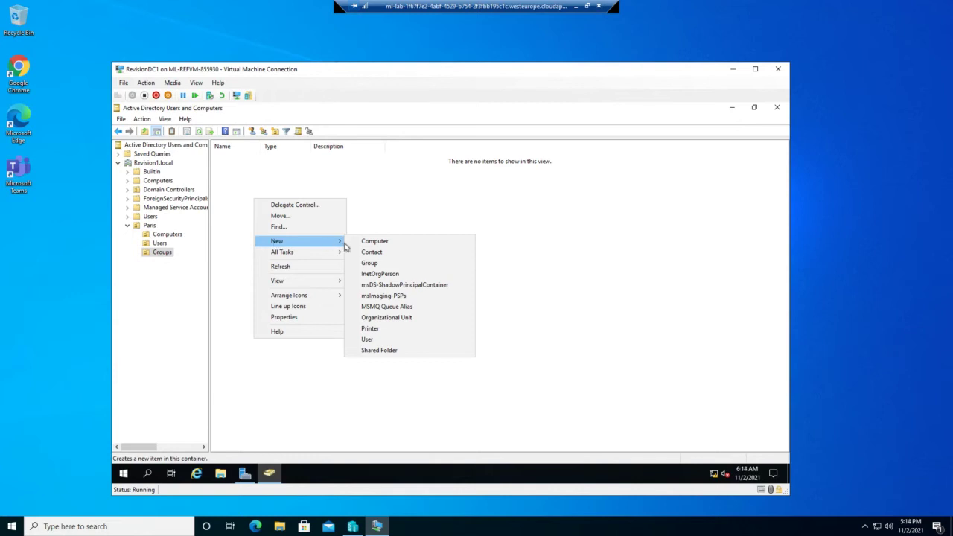
click(385, 265)
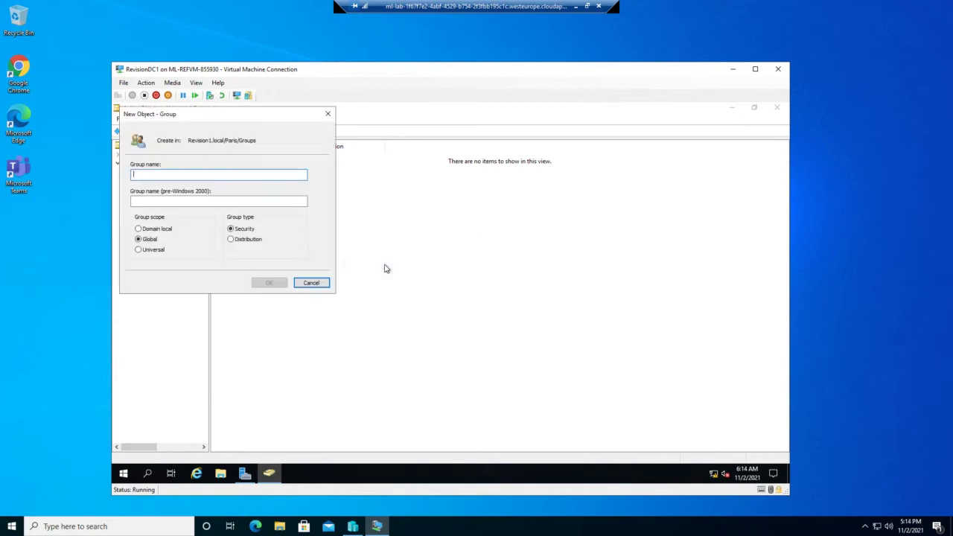
text(Serve)
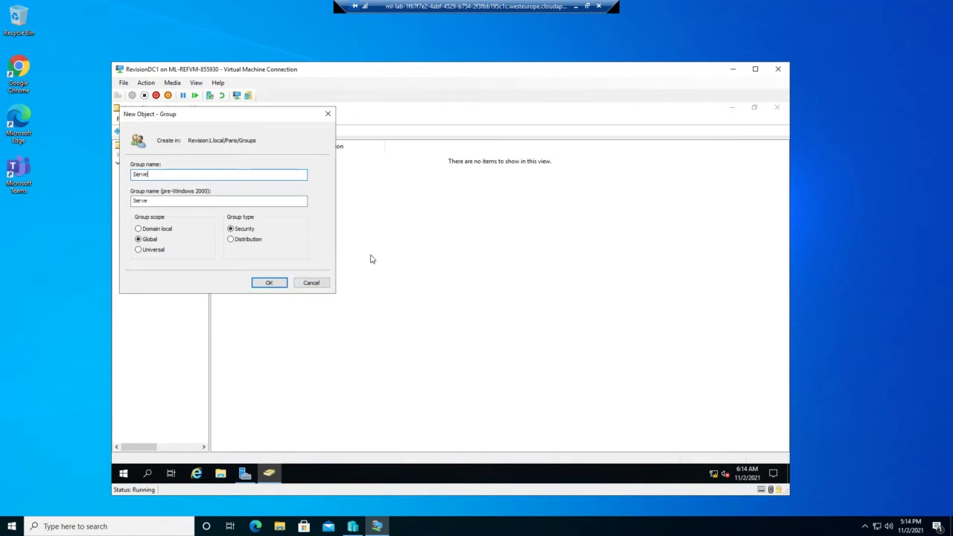
text(rs)
click(138, 230)
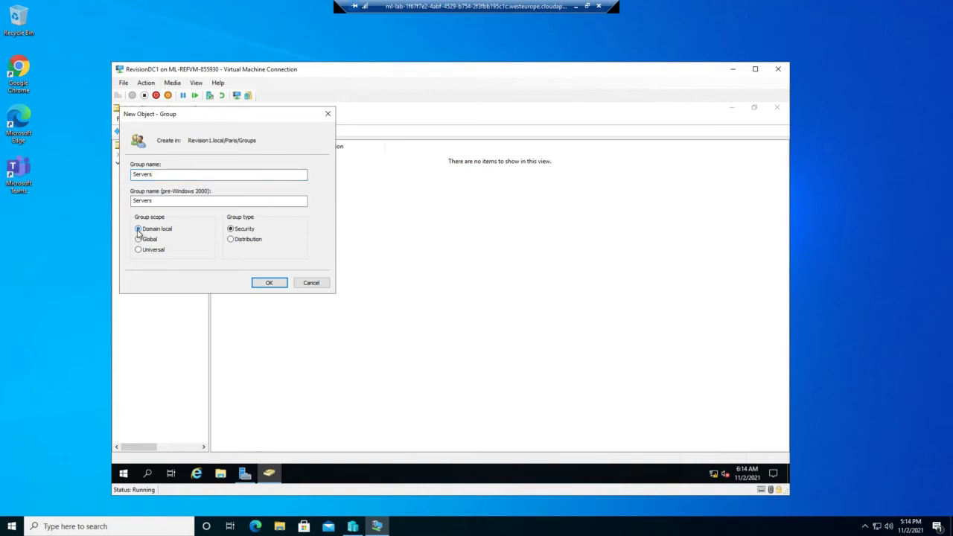
click(267, 283)
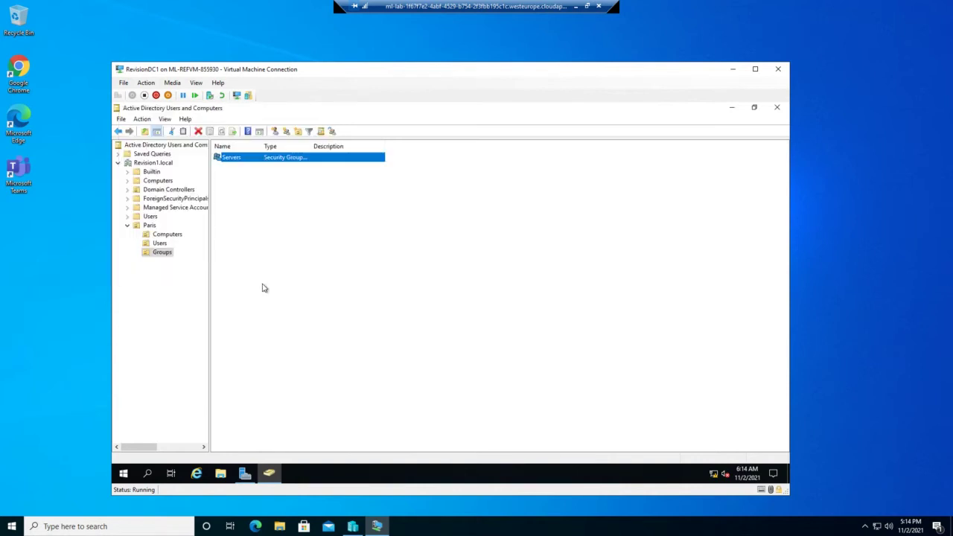
Step: Create a domain local security group named 'Paris IT Admin' in Paris\Groups
right_click(242, 198)
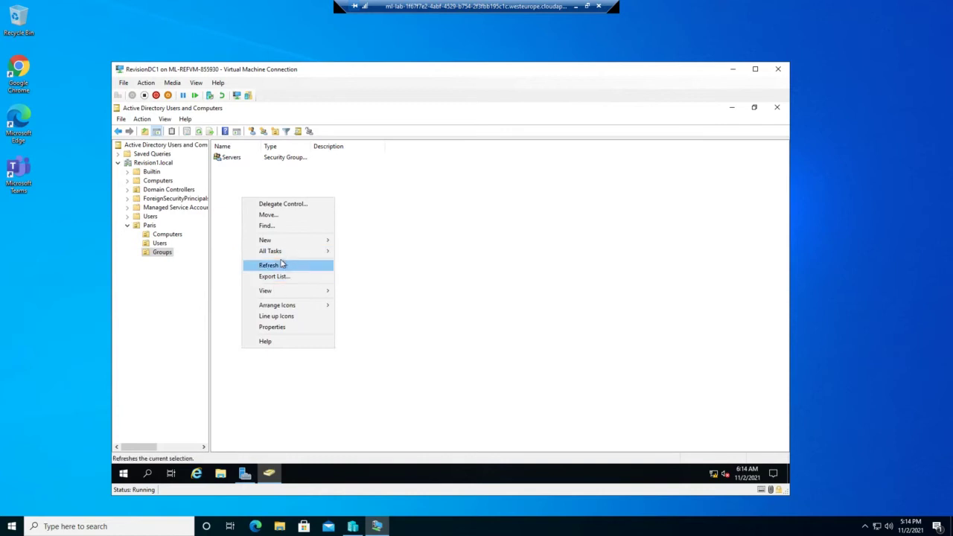
mouse_move(289, 246)
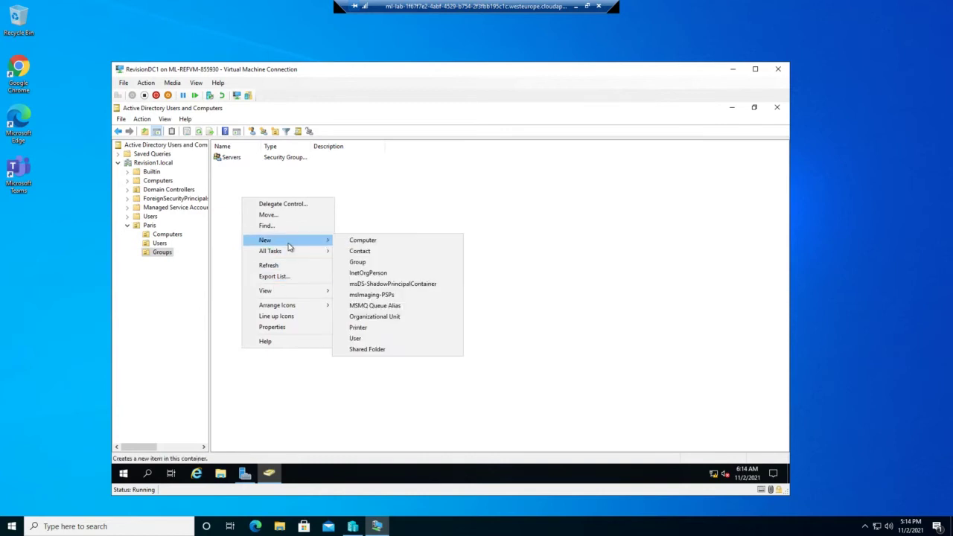
click(358, 262)
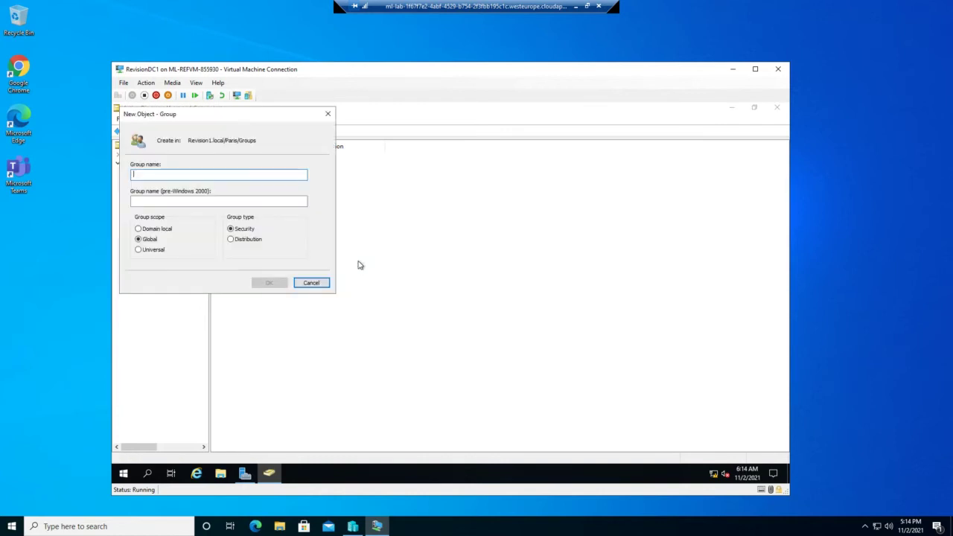
text(Paris)
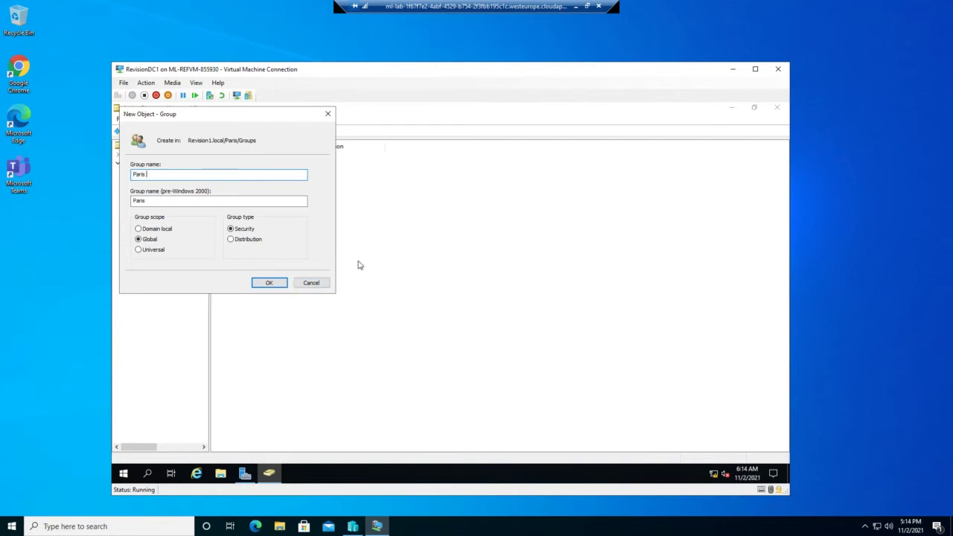
text( IT Admin)
click(148, 230)
click(270, 284)
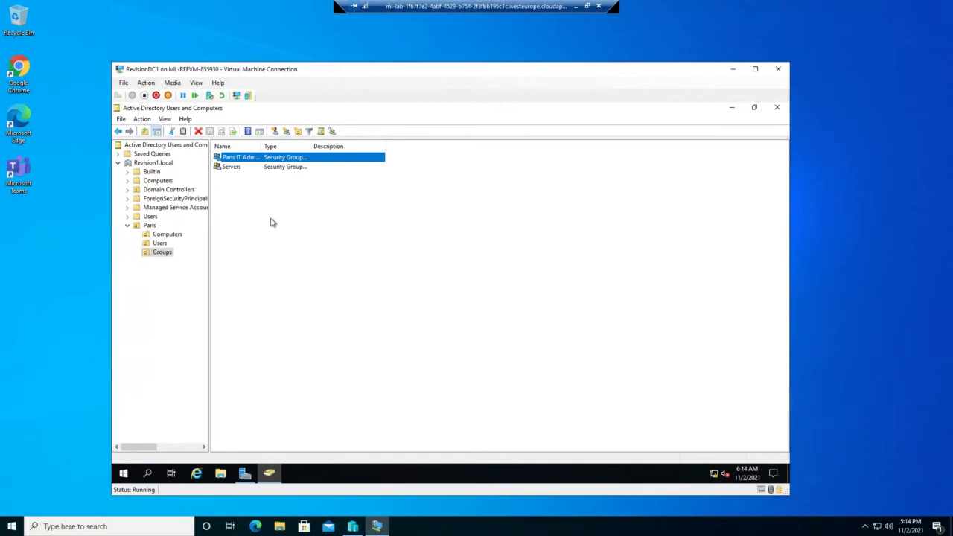
Step: Create a global security group named 'Players' in Paris\Groups
right_click(231, 228)
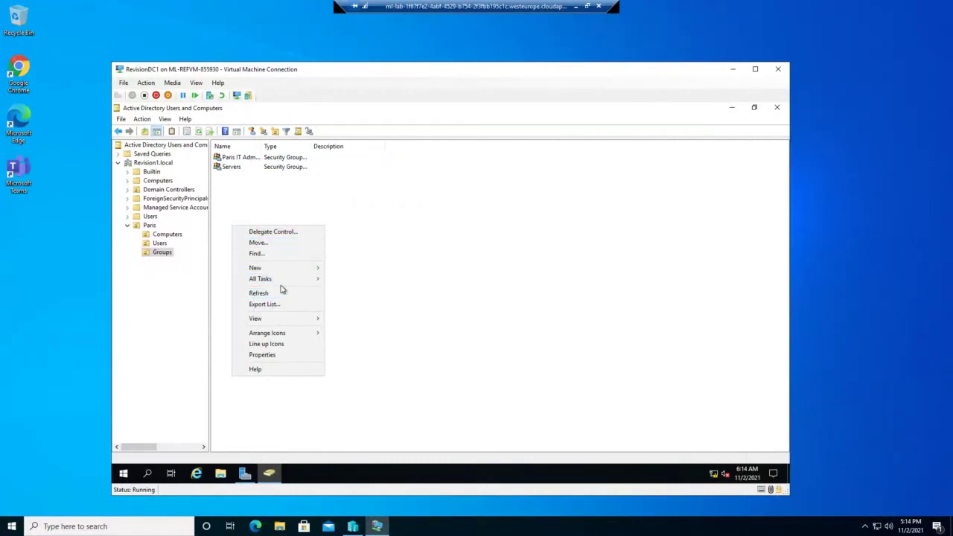
mouse_move(285, 268)
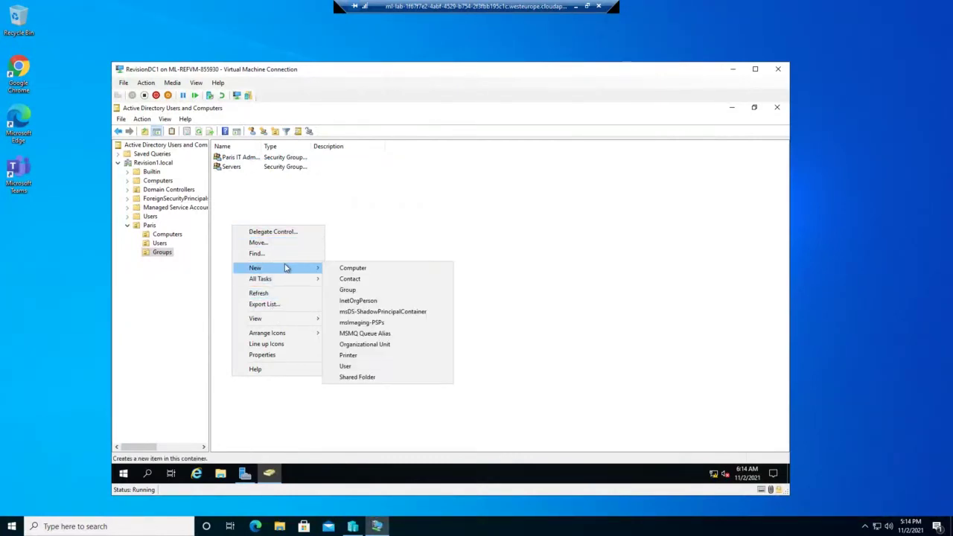
click(348, 290)
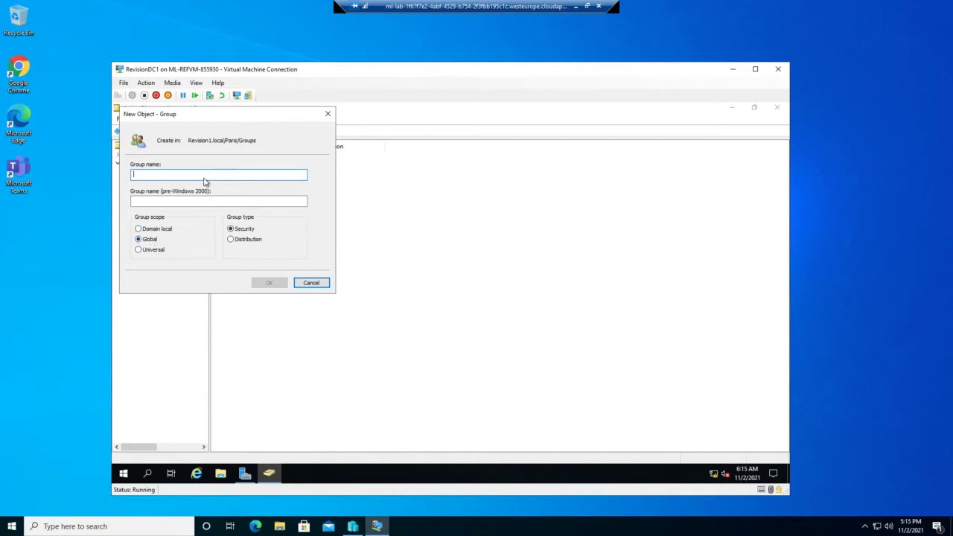
text(Players)
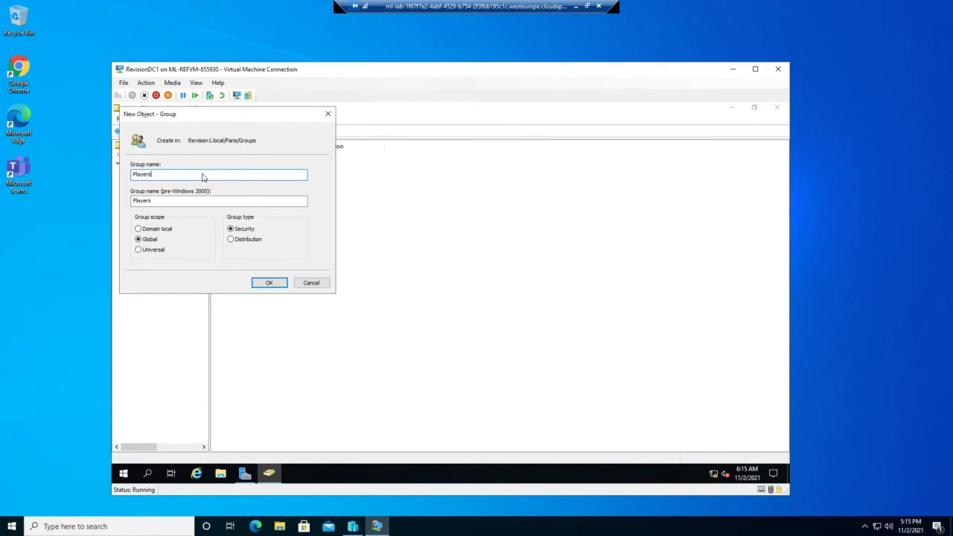
key(Return)
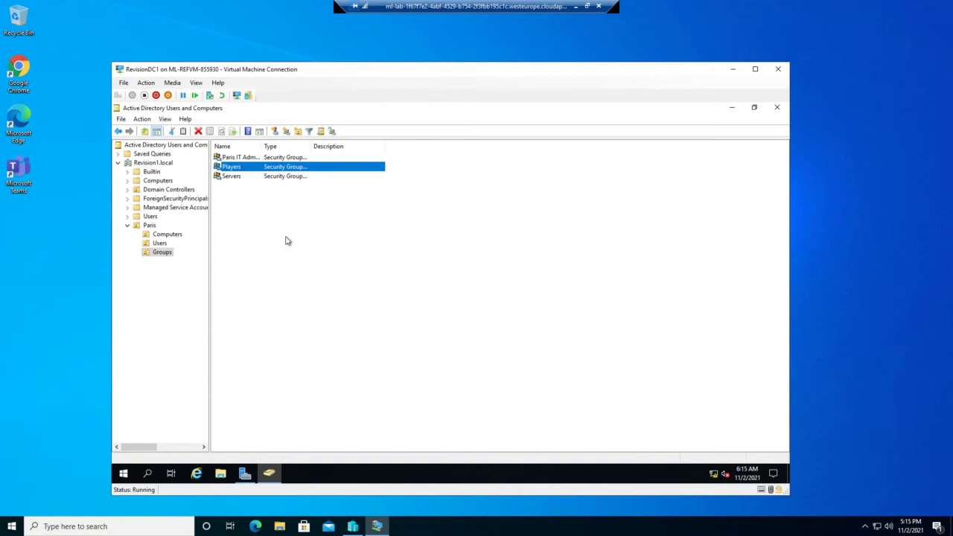
Step: Select the Paris Users OU and bring up the New object menu in its empty pane
click(160, 242)
right_click(277, 218)
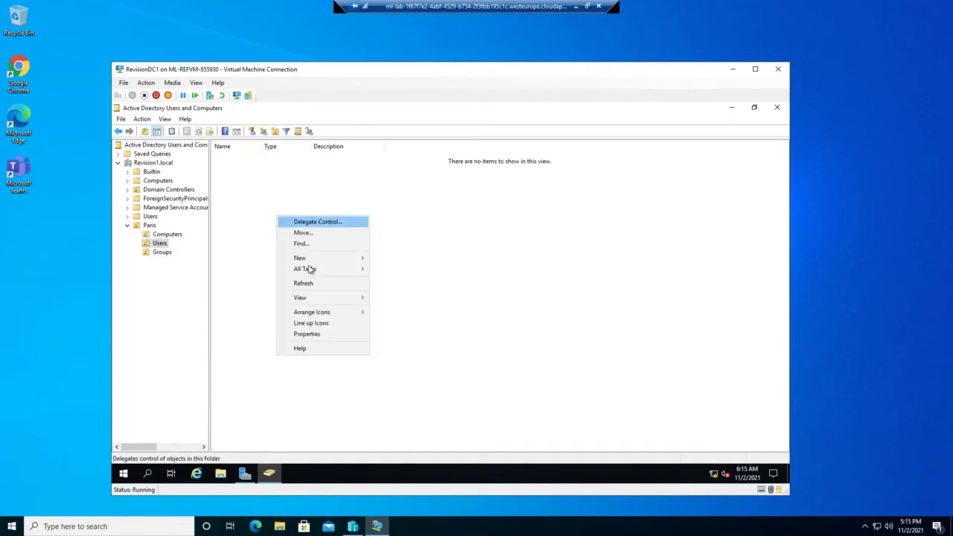
mouse_move(311, 260)
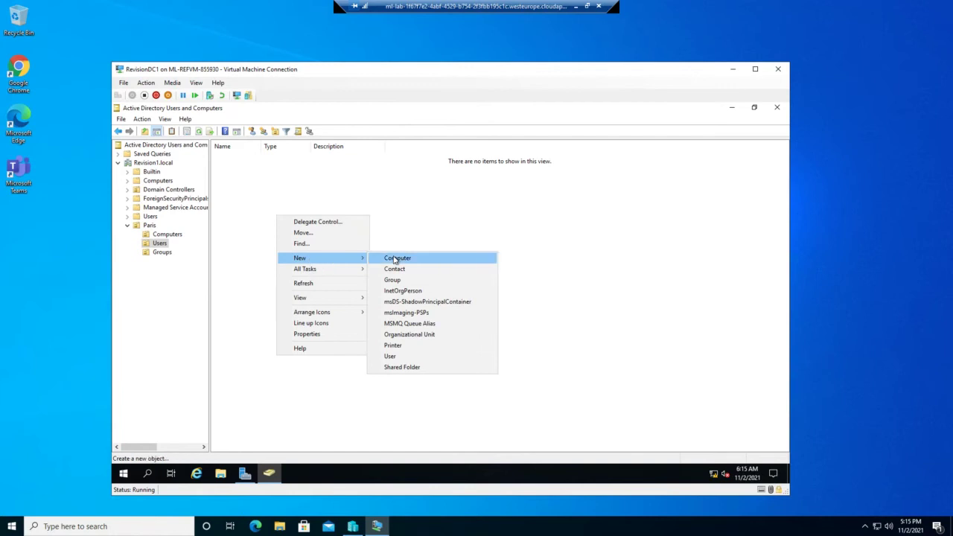
Step: Start a new user, entering the person's first name, last name and logon name
click(391, 356)
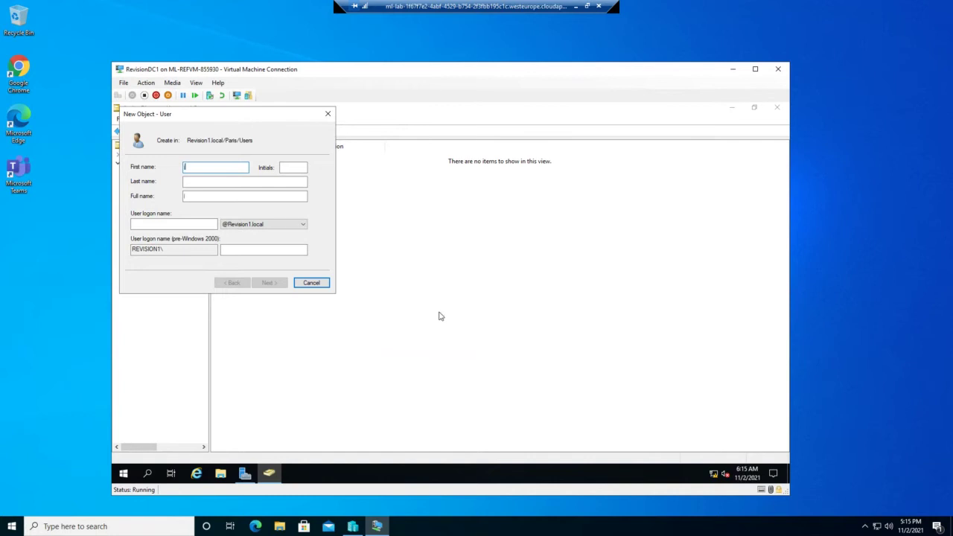
text(john)
click(238, 180)
text(smith)
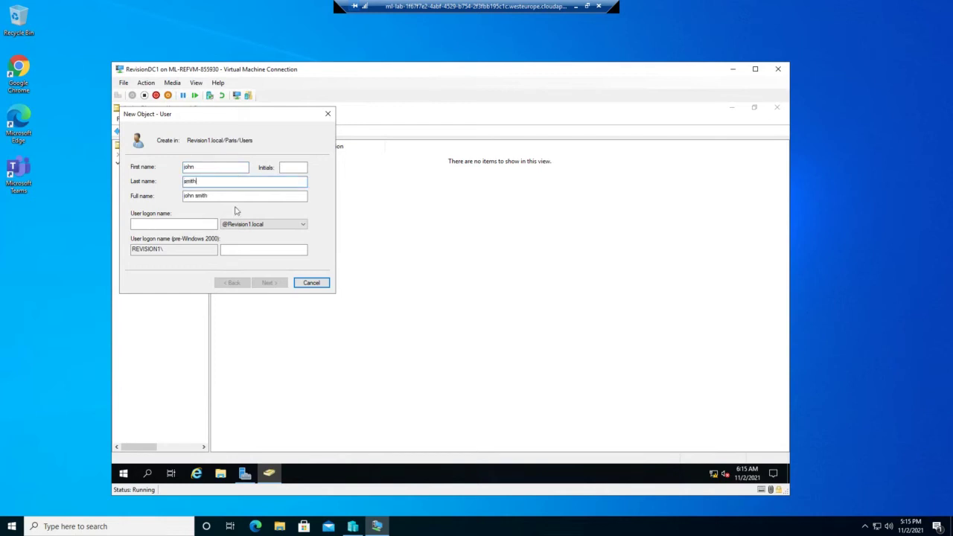
click(192, 224)
text(jsmith)
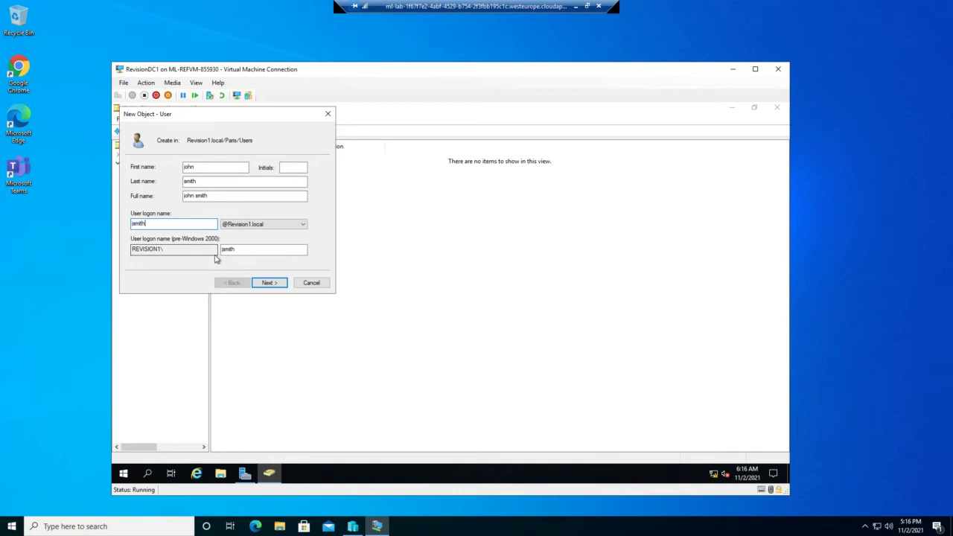
click(266, 283)
Step: Untick 'User must change password at next logon', enter and confirm the password, and finish
click(134, 199)
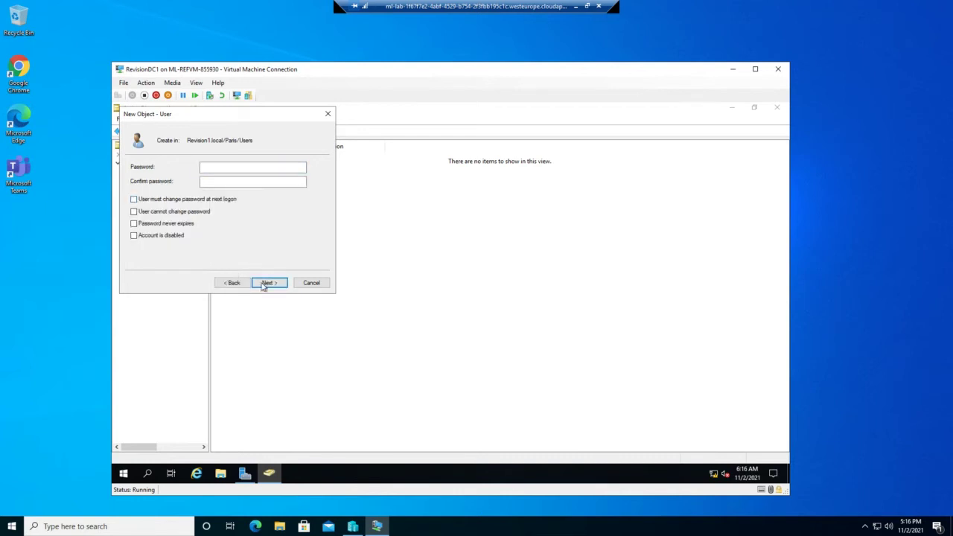
click(236, 167)
text(Pa55w.rd)
key(Tab)
text(Pa55w0rd)
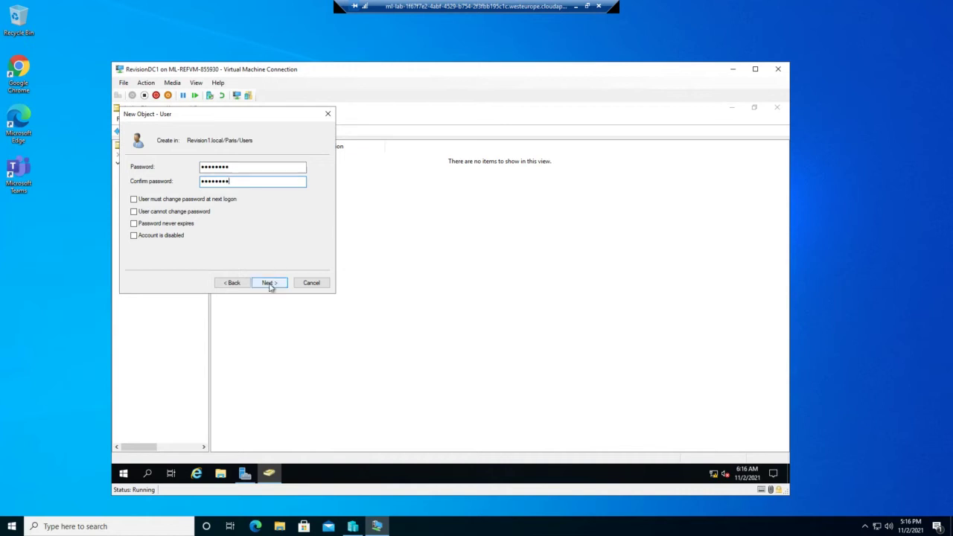
click(269, 283)
click(270, 283)
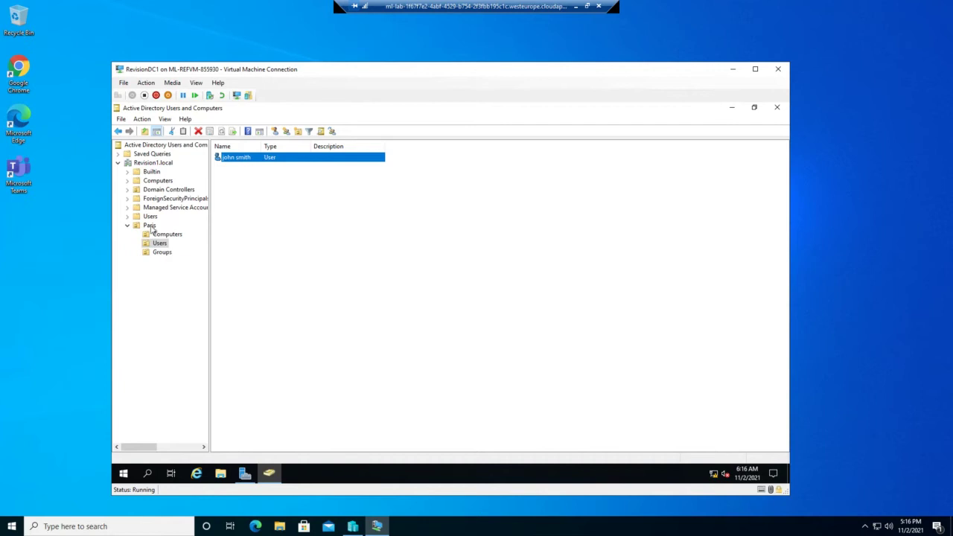
Step: Display the Paris OU's Computers, Users and Groups child OUs after briefly checking Groups
click(150, 227)
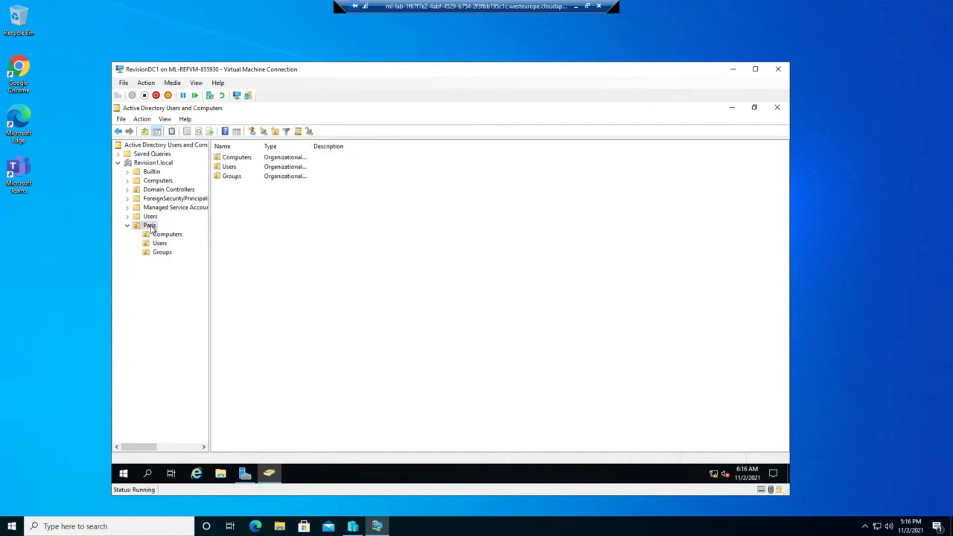
click(156, 253)
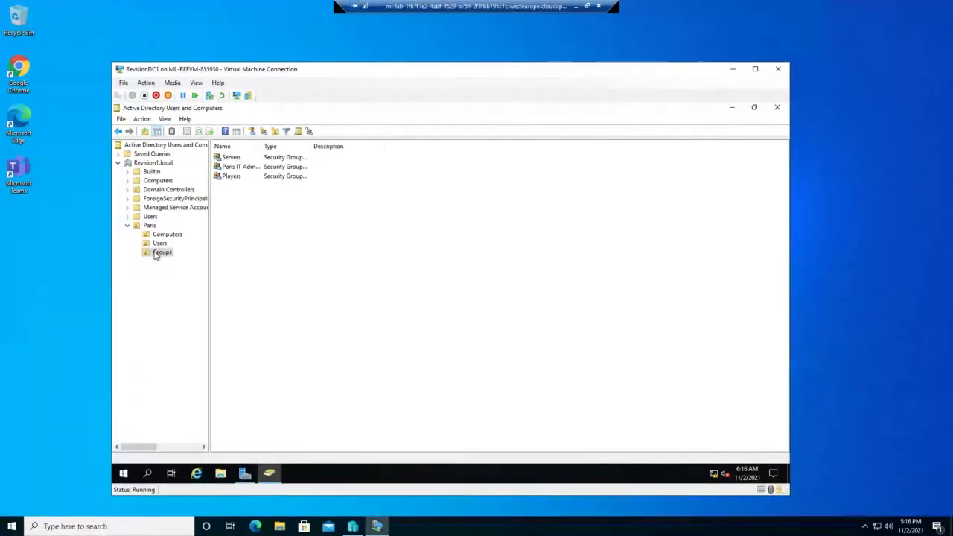
click(156, 254)
click(149, 226)
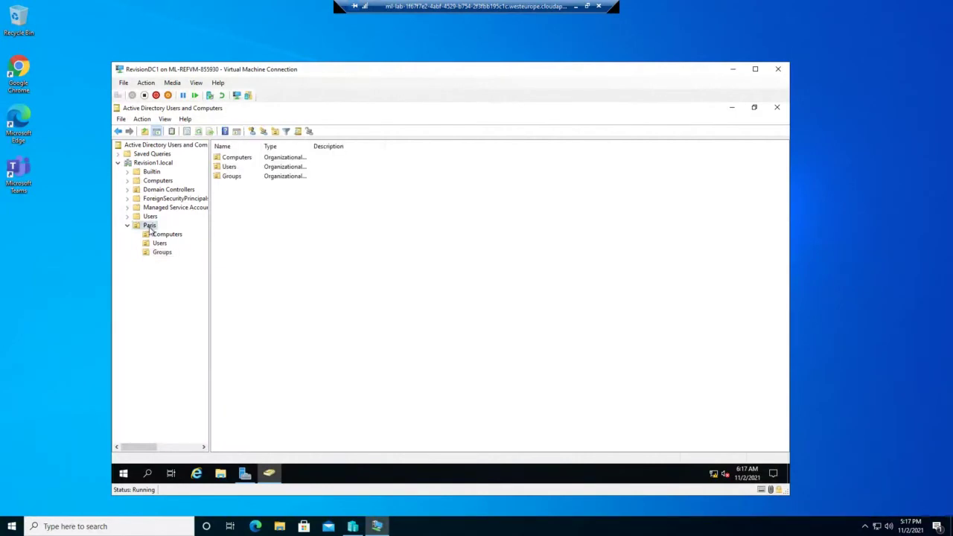
Step: Start the Delegation of Control Wizard on the Paris OU
right_click(150, 230)
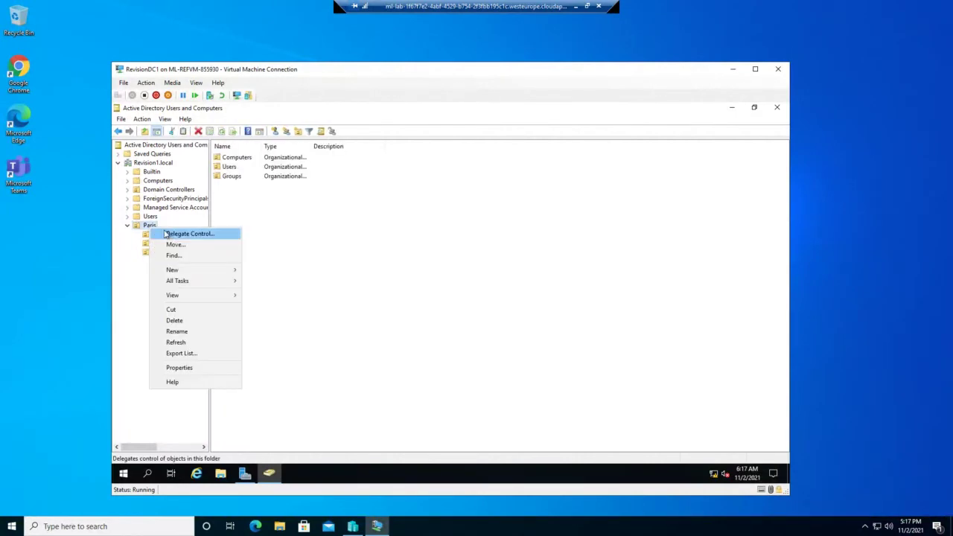
click(170, 235)
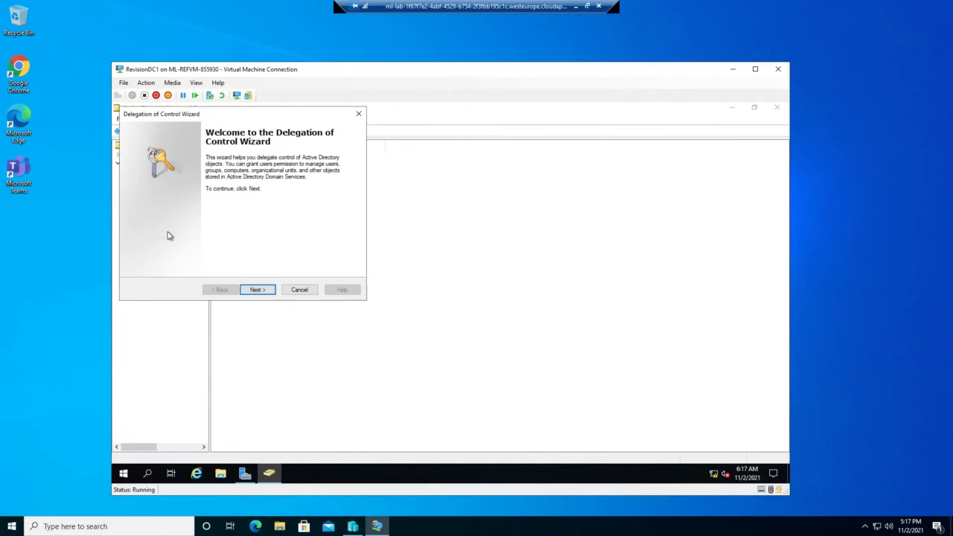
click(261, 289)
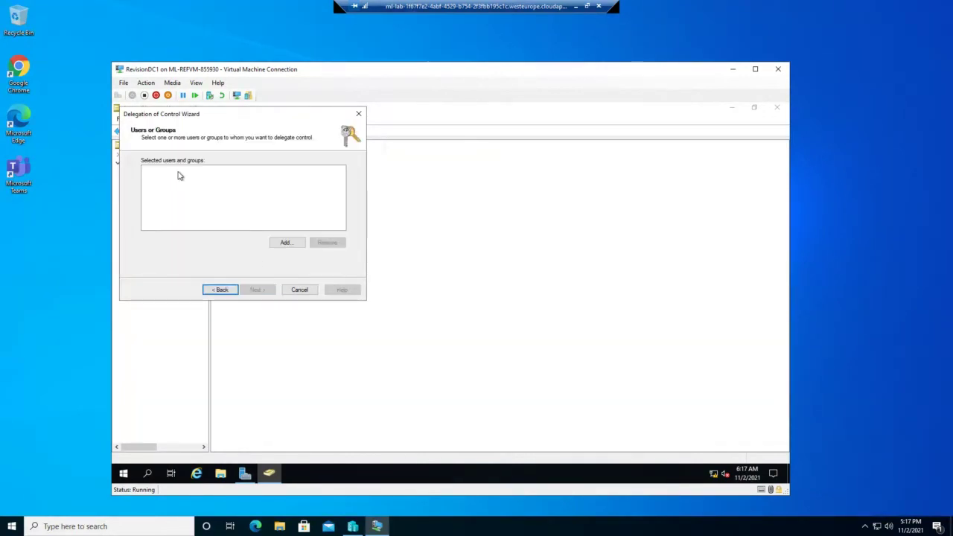
Step: Add the Paris IT Admin group as the delegate and continue to Tasks to Delegate
click(284, 242)
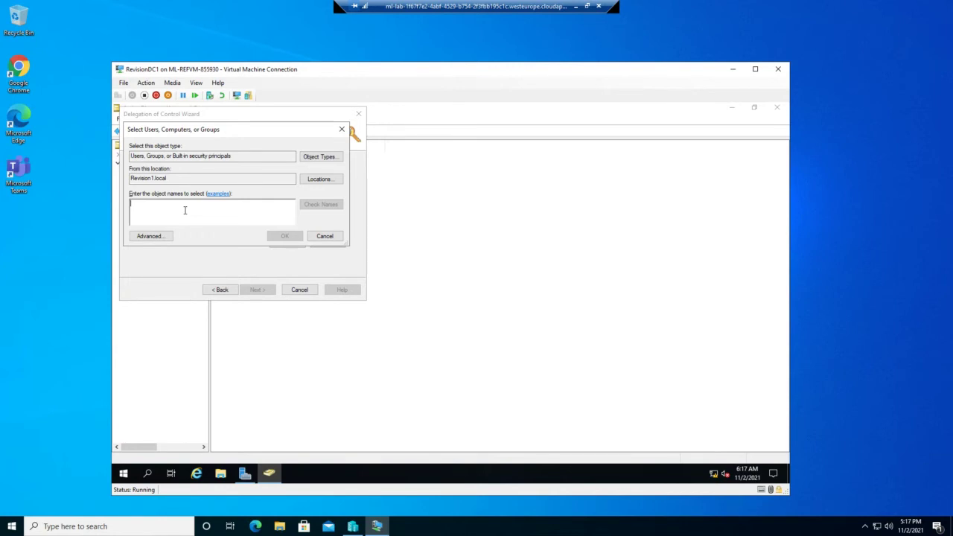
text(Par)
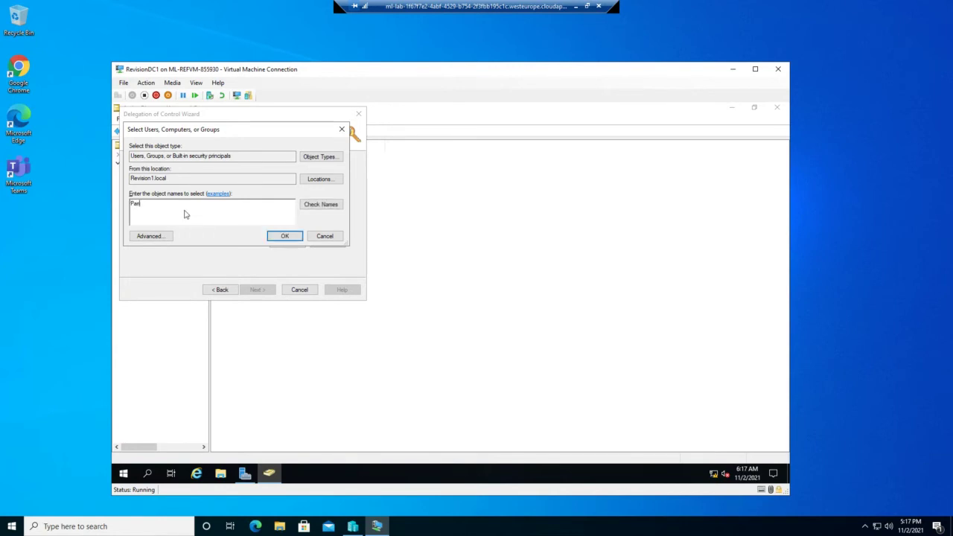
text(ns)
text(IT Admin)
click(285, 237)
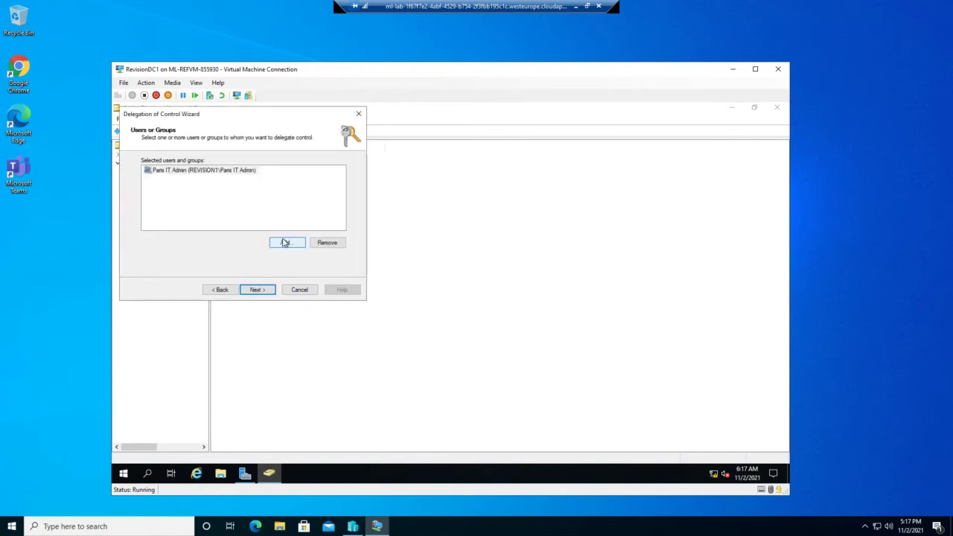
click(286, 243)
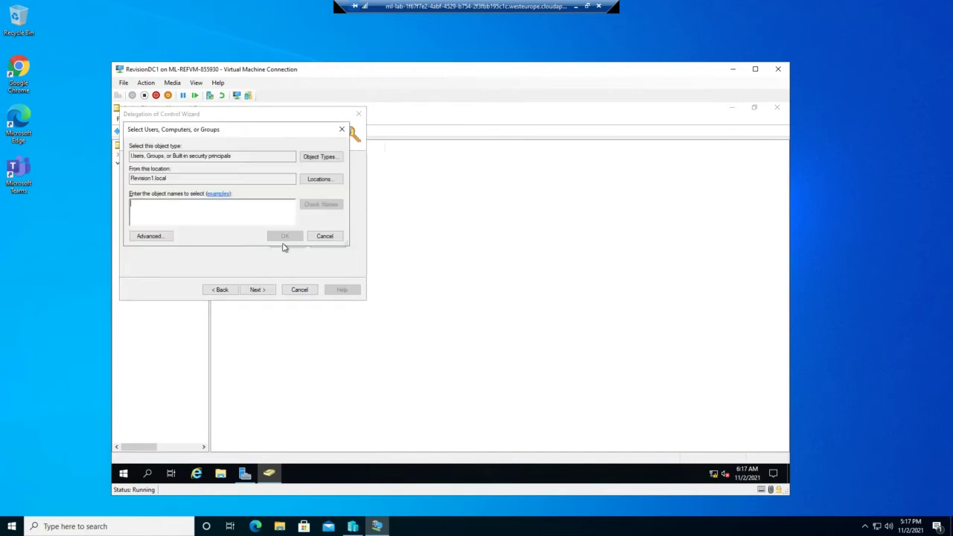
click(324, 237)
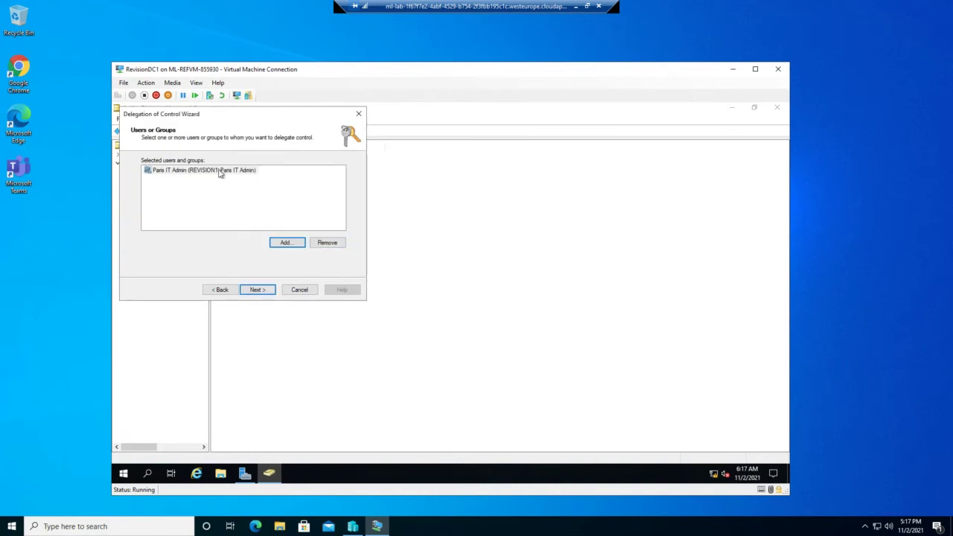
click(256, 292)
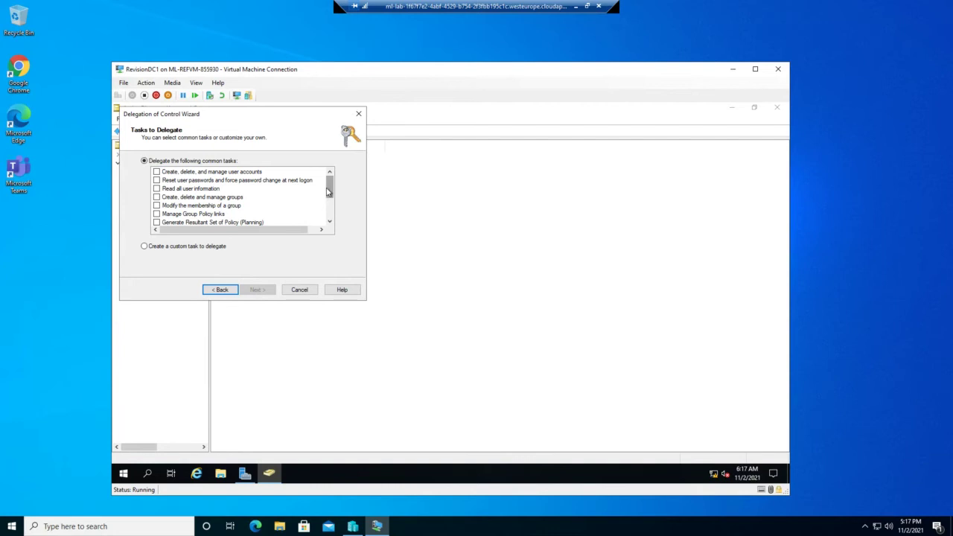
Step: Tick the user account, password reset, user info, group membership, GPO link and RSoP planning tasks
mouse_move(329, 192)
mouse_down()
mouse_move(328, 237)
mouse_move(328, 176)
mouse_up()
click(145, 247)
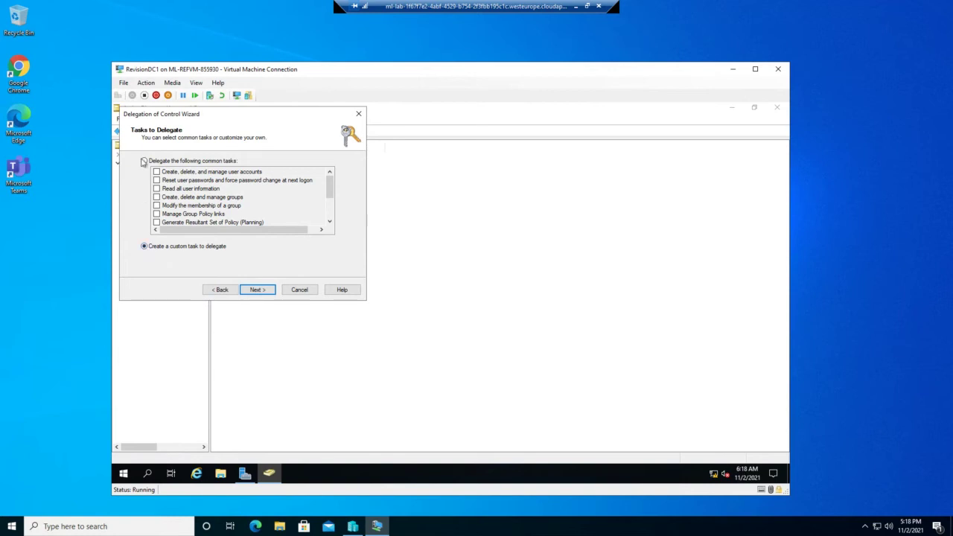
click(145, 162)
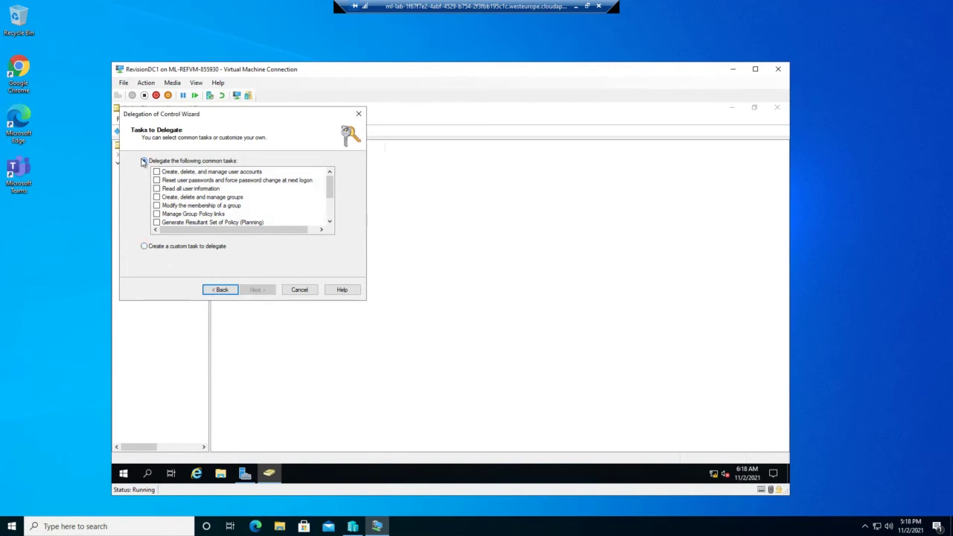
click(333, 208)
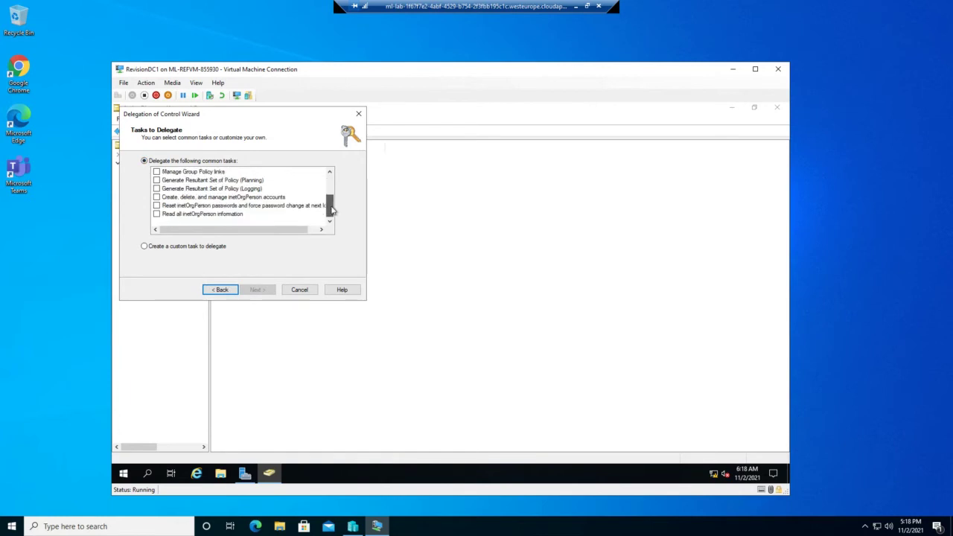
drag(333, 208, 333, 206)
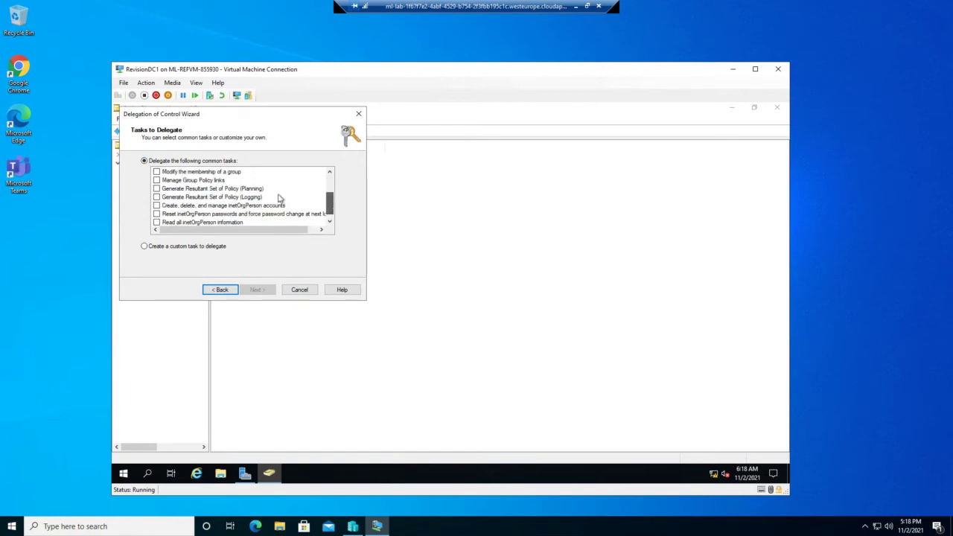
scroll(262, 197, up, 2)
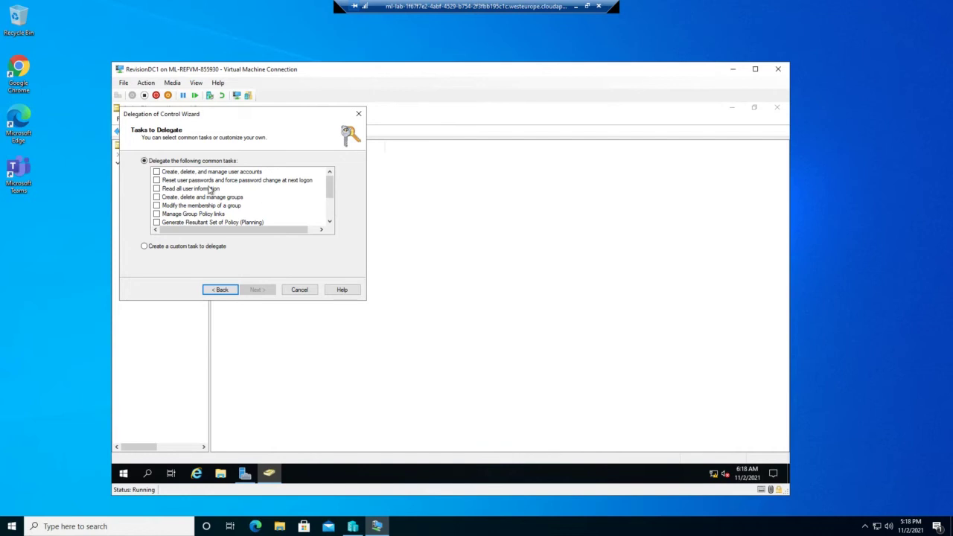
click(156, 172)
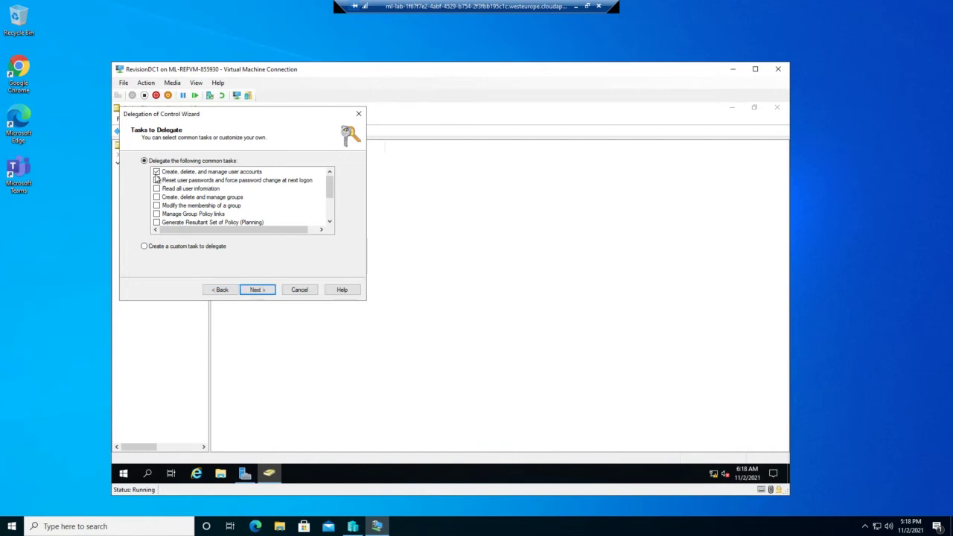
click(157, 180)
click(156, 189)
click(156, 205)
click(156, 213)
click(156, 221)
Step: Tick RSoP logging and the three inetOrgPerson tasks, then finish the delegation
scroll(201, 200, down, 2)
click(157, 188)
click(157, 197)
click(157, 206)
click(156, 214)
click(267, 288)
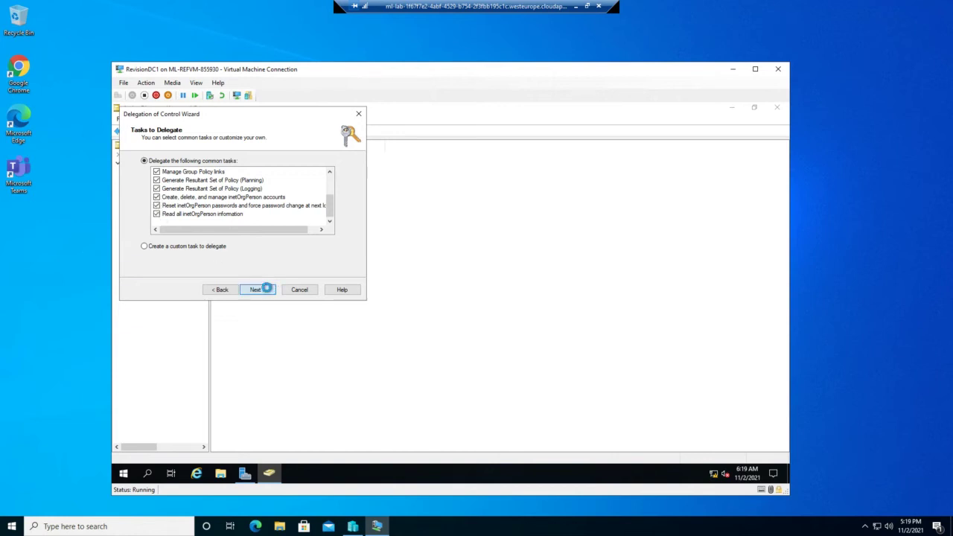
click(266, 290)
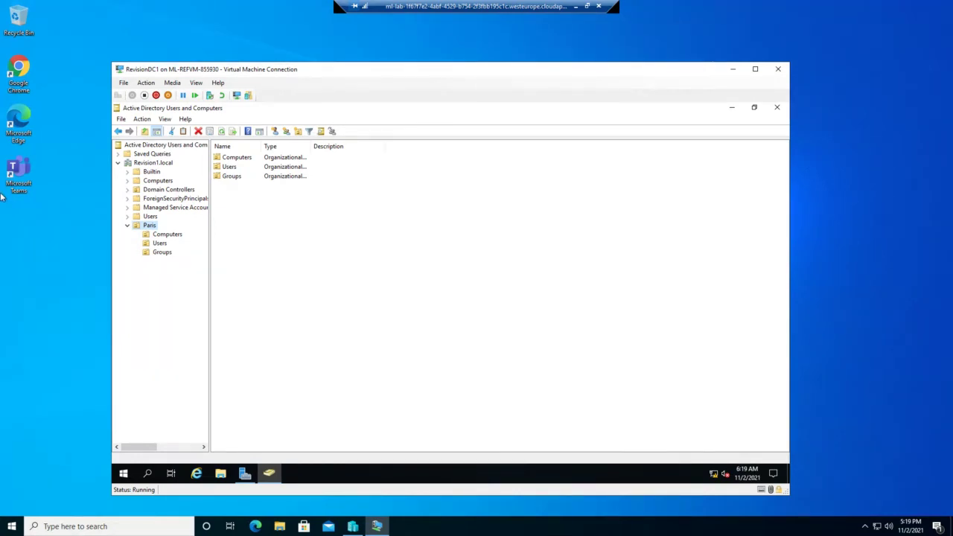
Step: Bring Server Manager's RevisionDC1 dashboard to the front and show its Tools menu
click(733, 70)
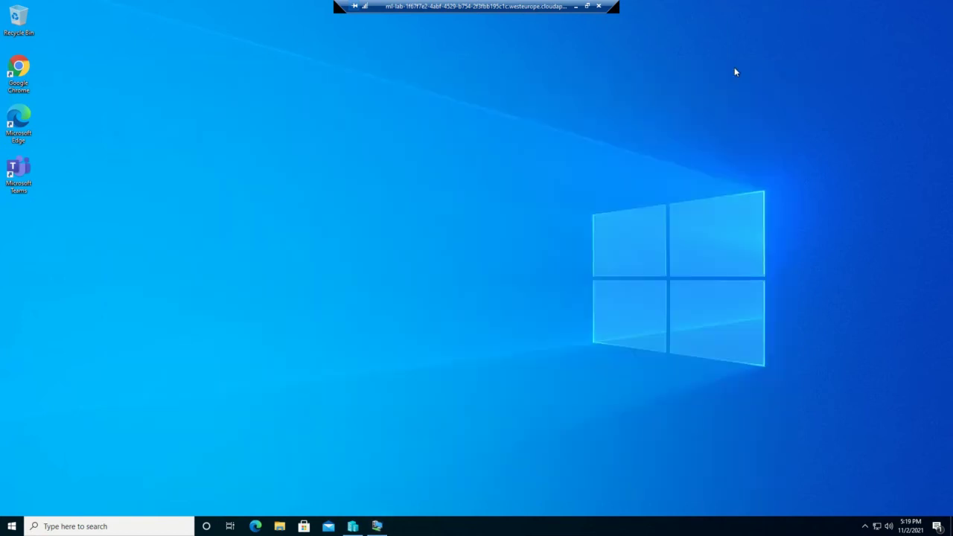
mouse_move(377, 527)
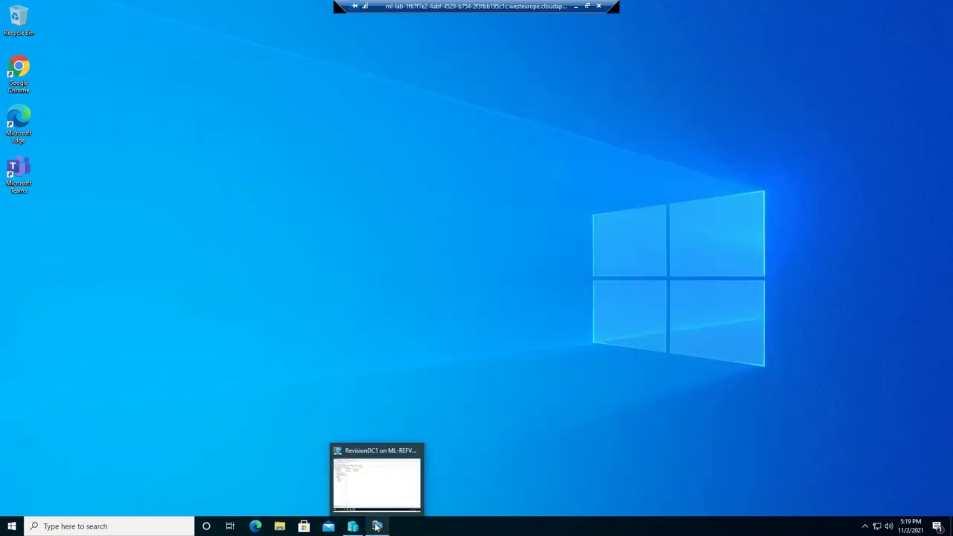
click(372, 485)
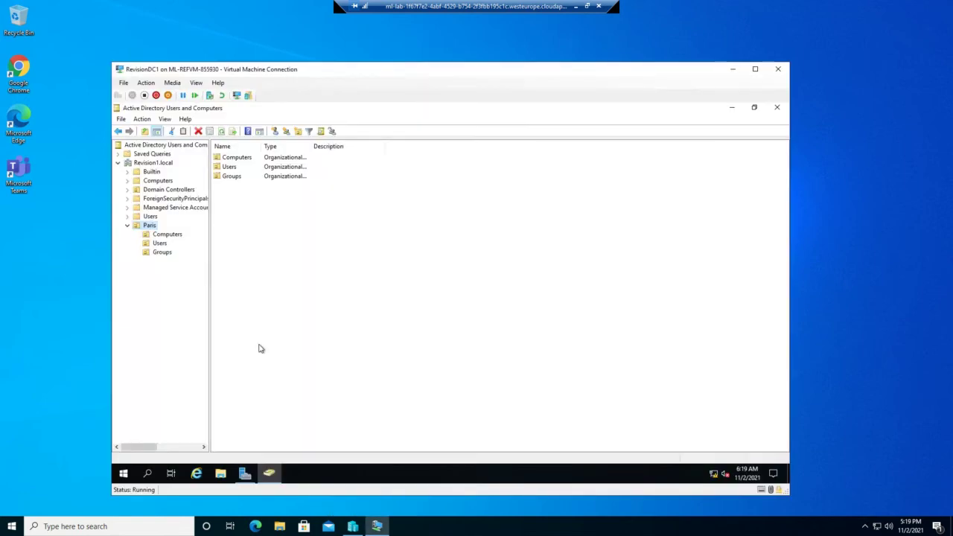
mouse_move(245, 472)
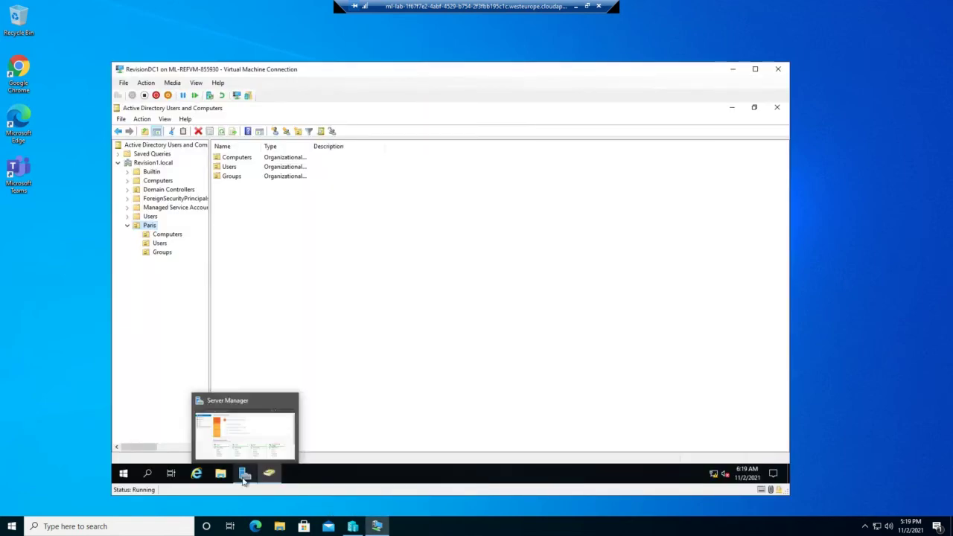
click(270, 428)
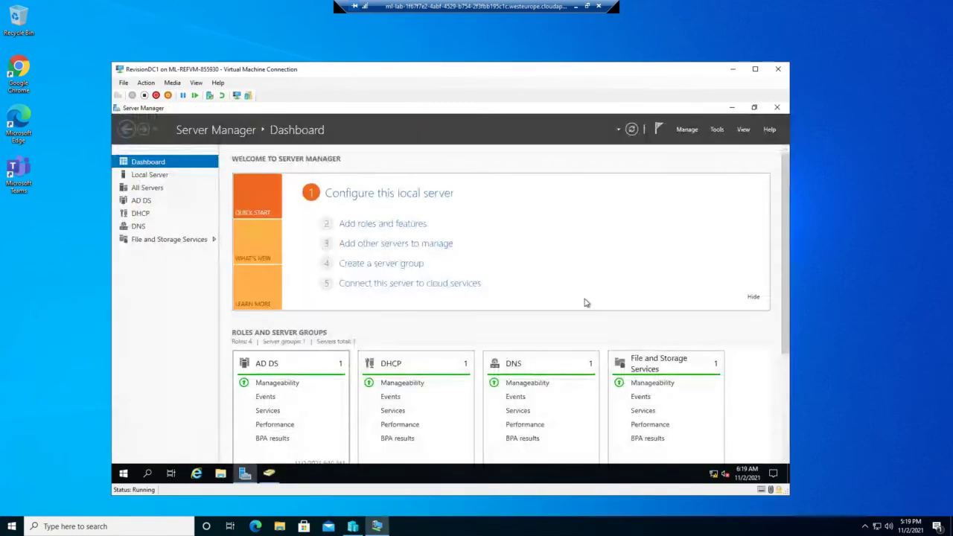
click(717, 129)
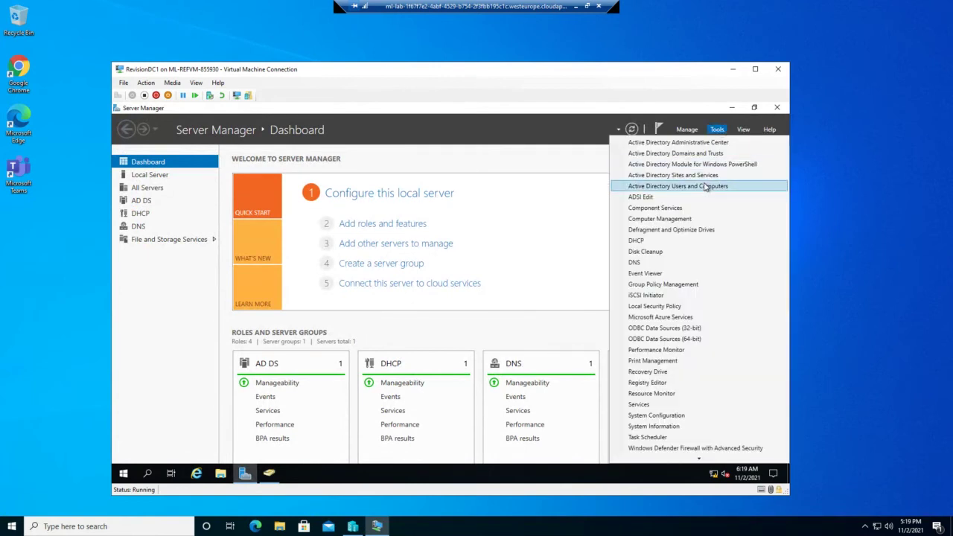
Step: Launch Group Policy Management and expand Revision1.local down to its Domain Controllers policy
click(672, 285)
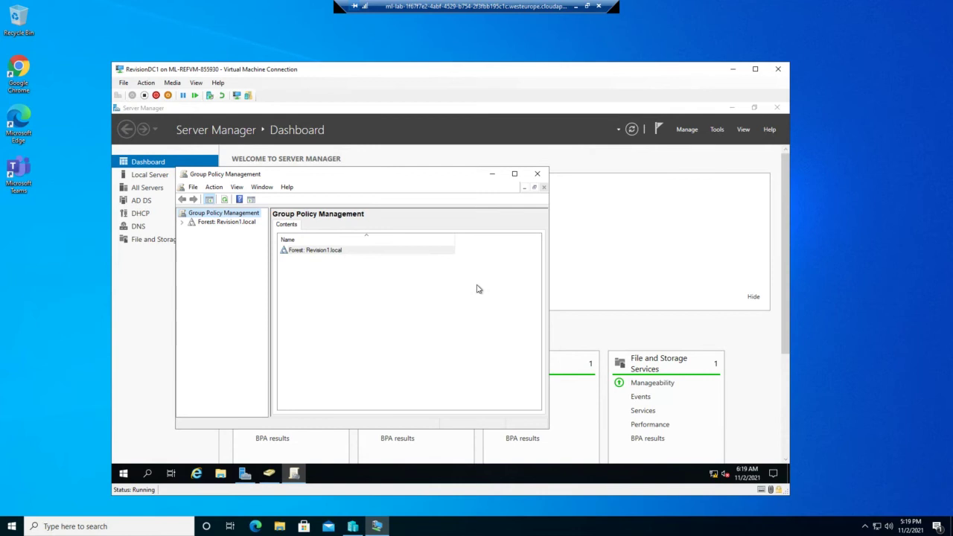
double_click(209, 224)
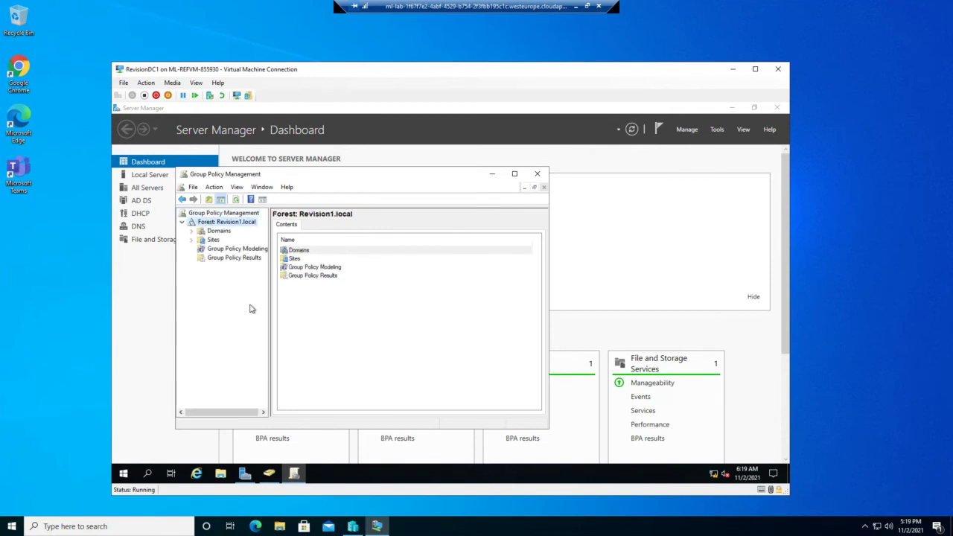
click(192, 232)
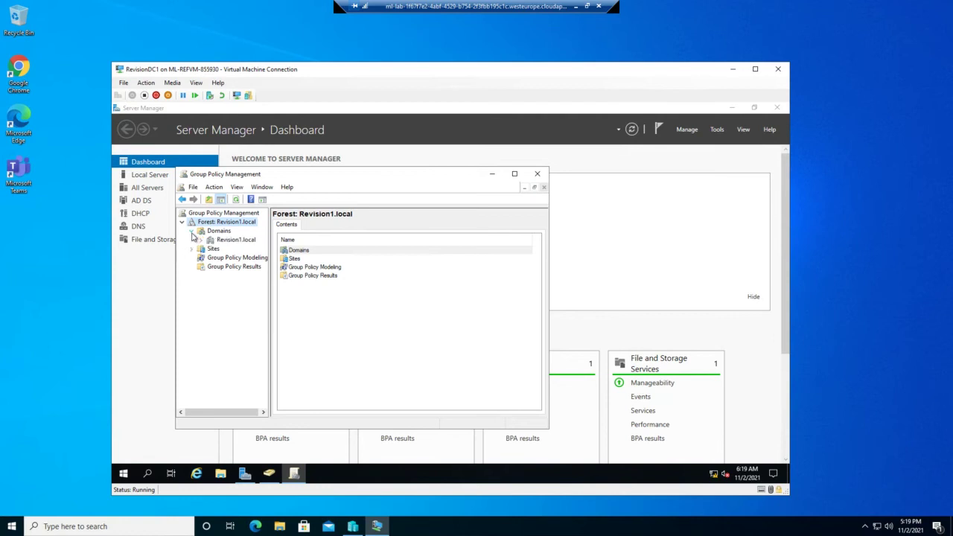
click(211, 241)
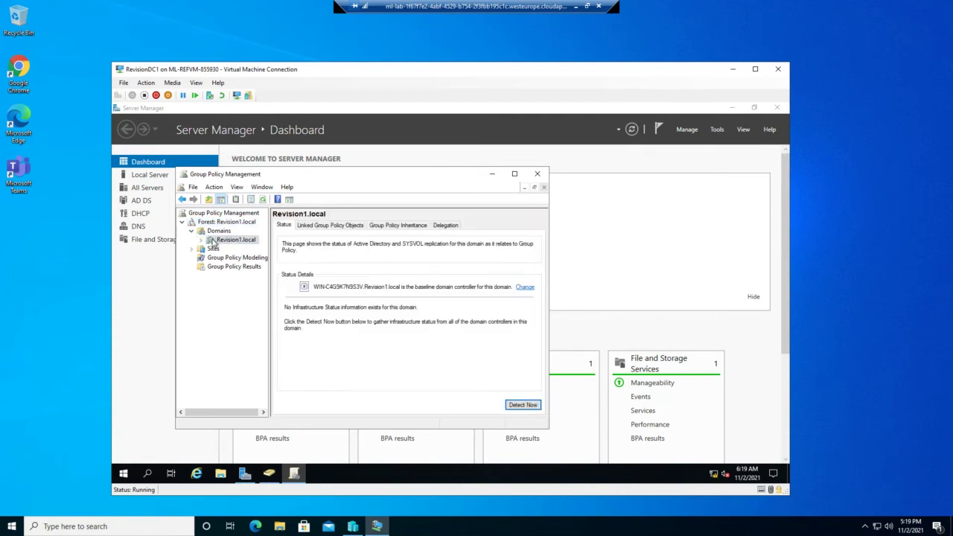
click(200, 241)
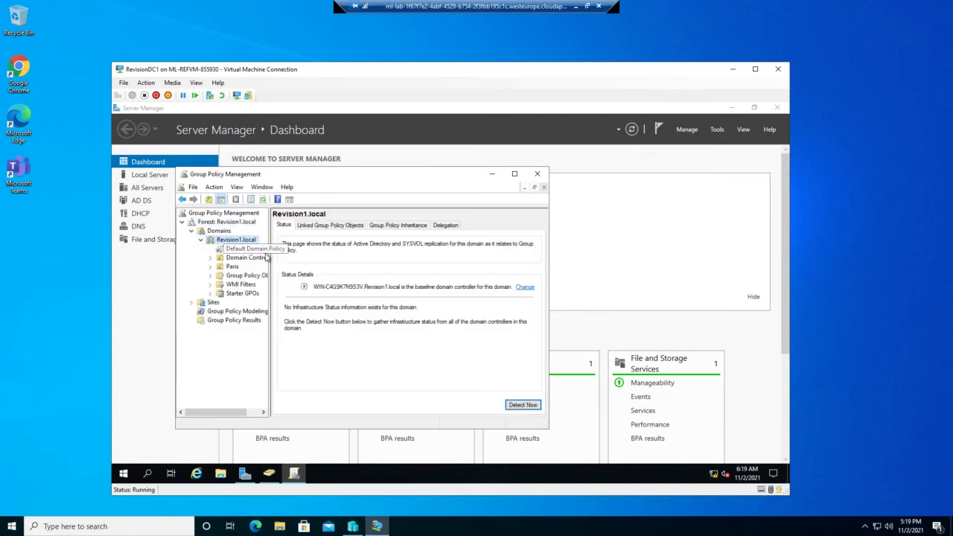
click(515, 175)
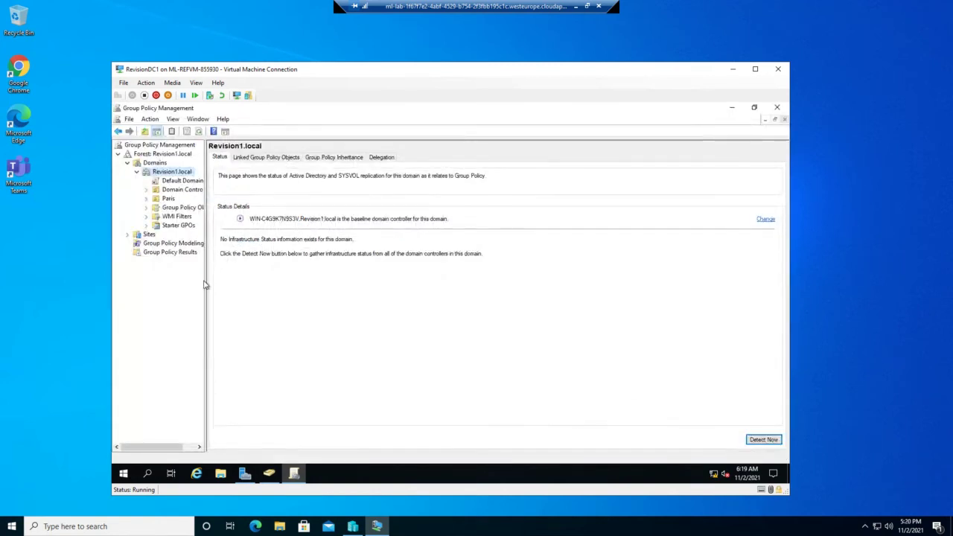
drag(206, 283, 276, 286)
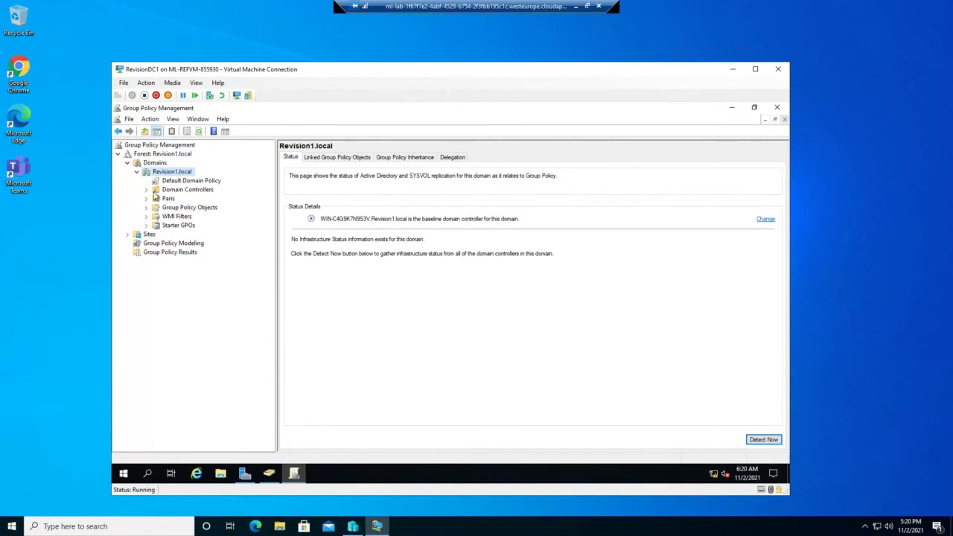
click(146, 190)
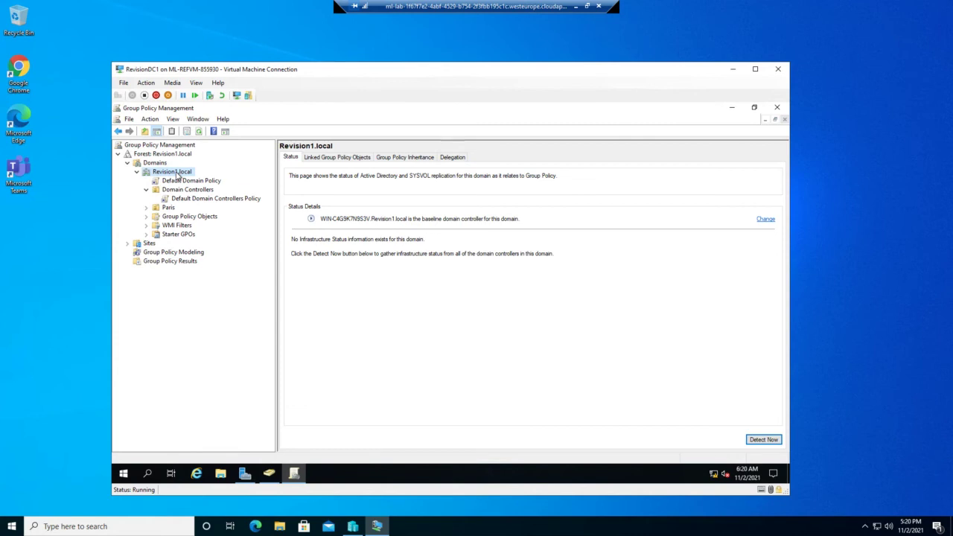
Step: Create a new GPO named 'Paris Lockdown' under Group Policy Objects
click(190, 218)
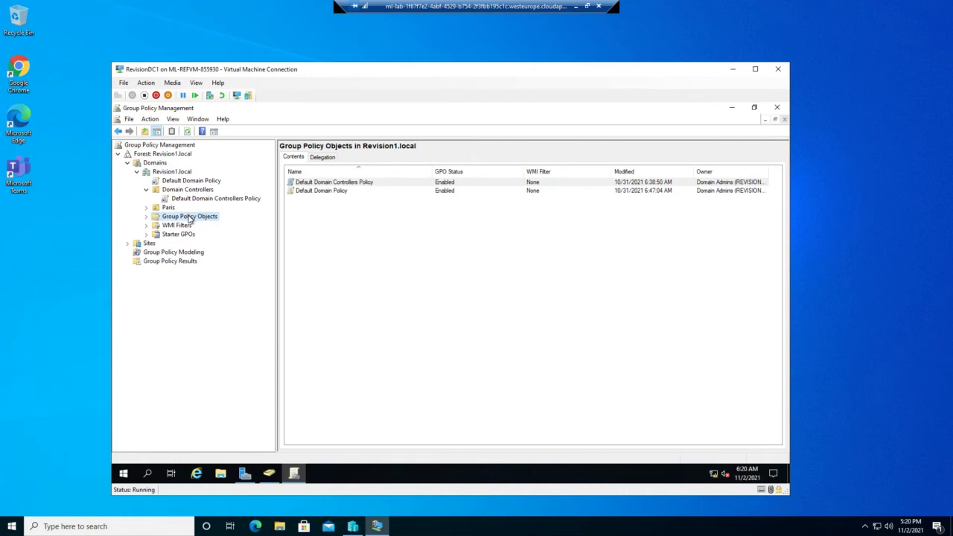
right_click(190, 218)
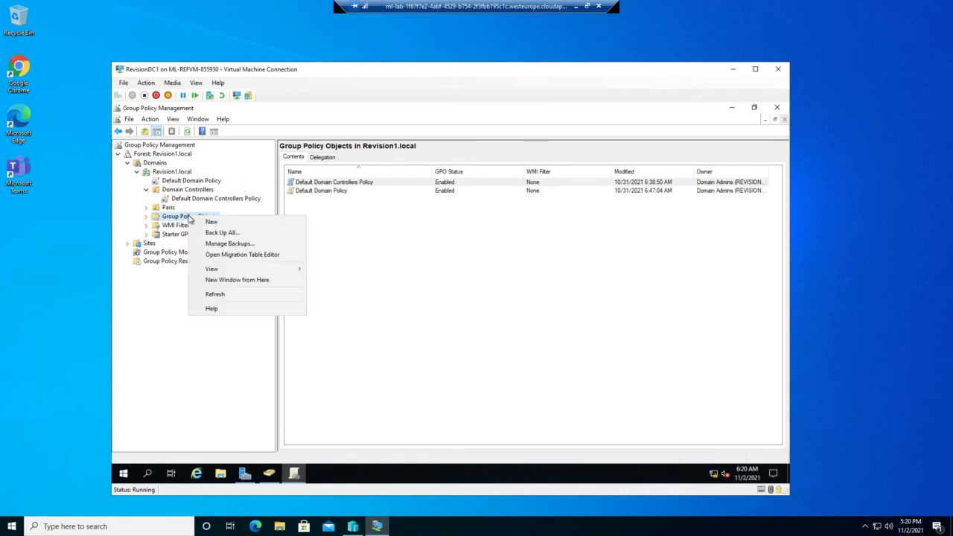
click(211, 222)
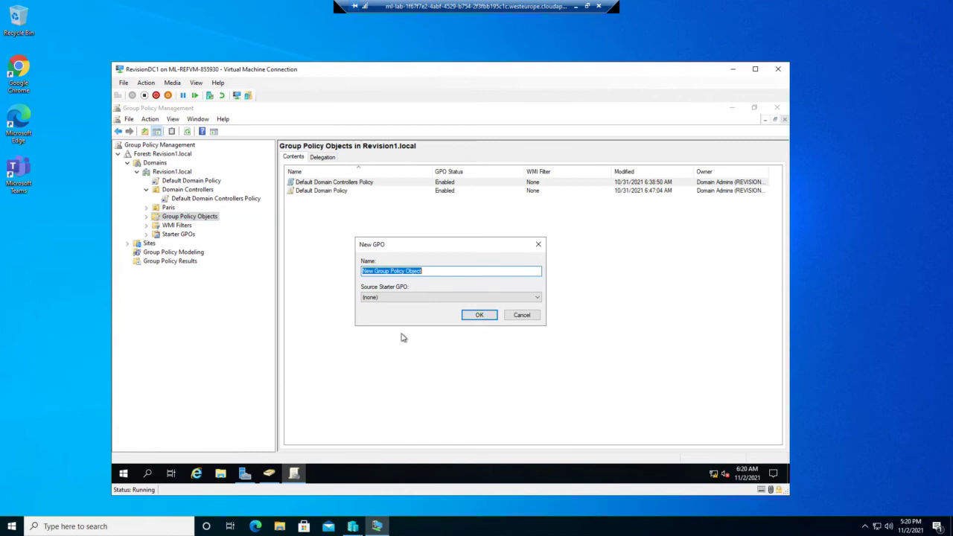
text(Paris Lockdown)
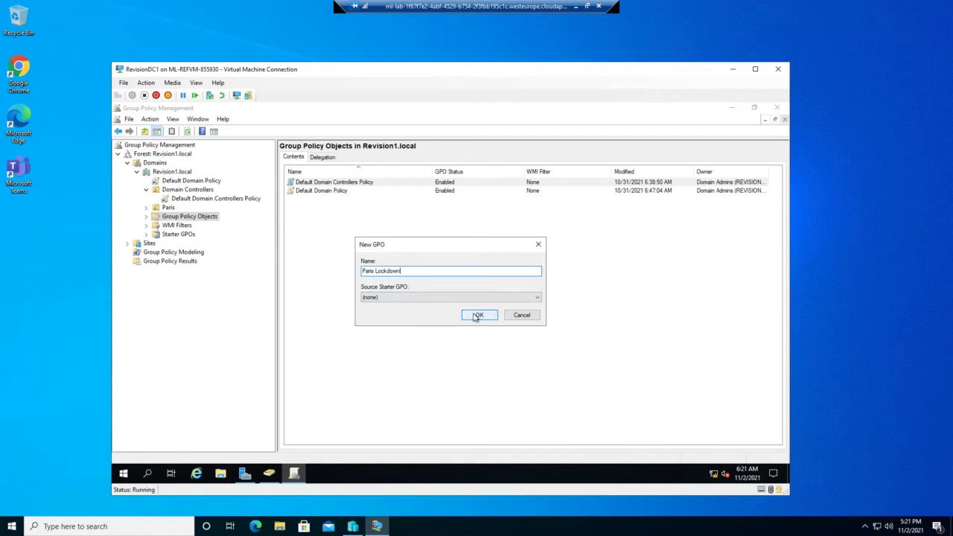
click(477, 315)
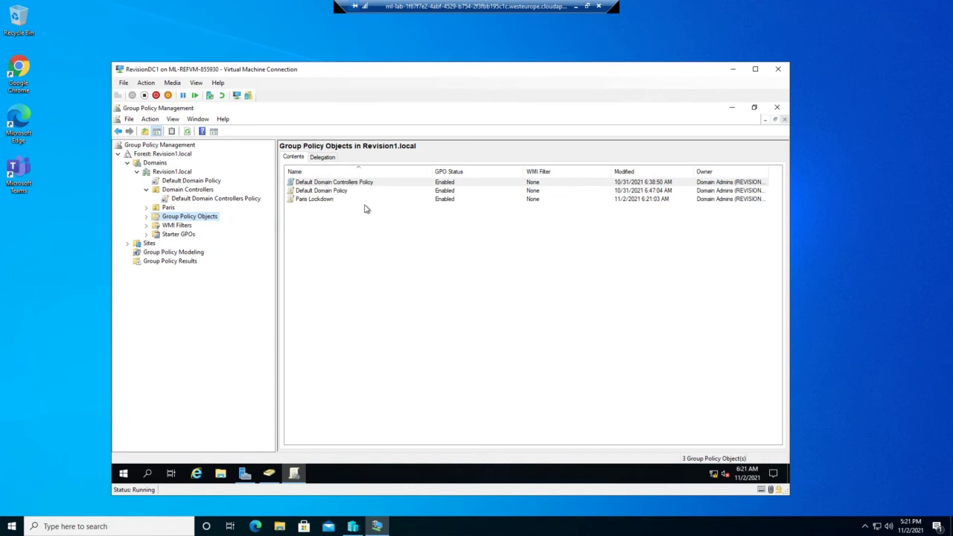
Step: Open the Paris Lockdown GPO in the Group Policy Management Editor
click(327, 200)
right_click(327, 199)
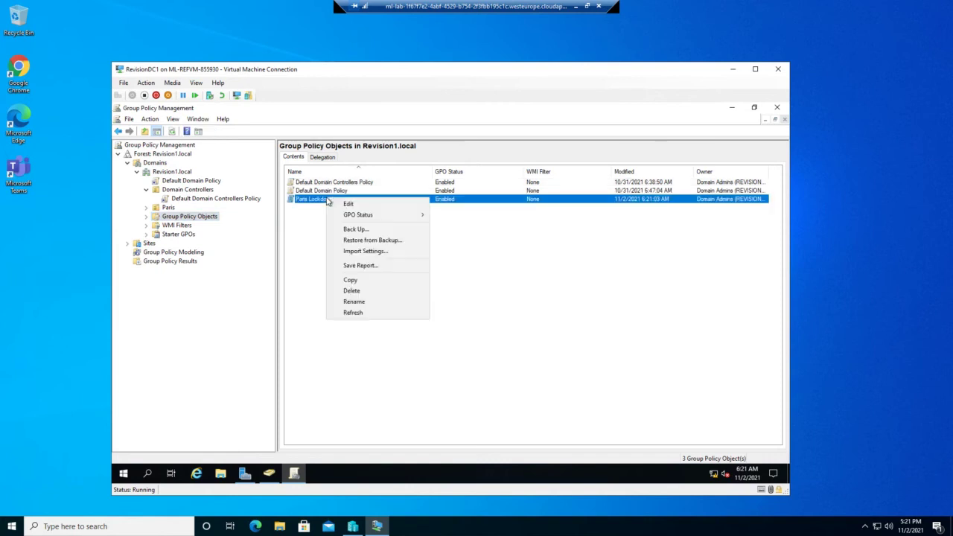
click(344, 206)
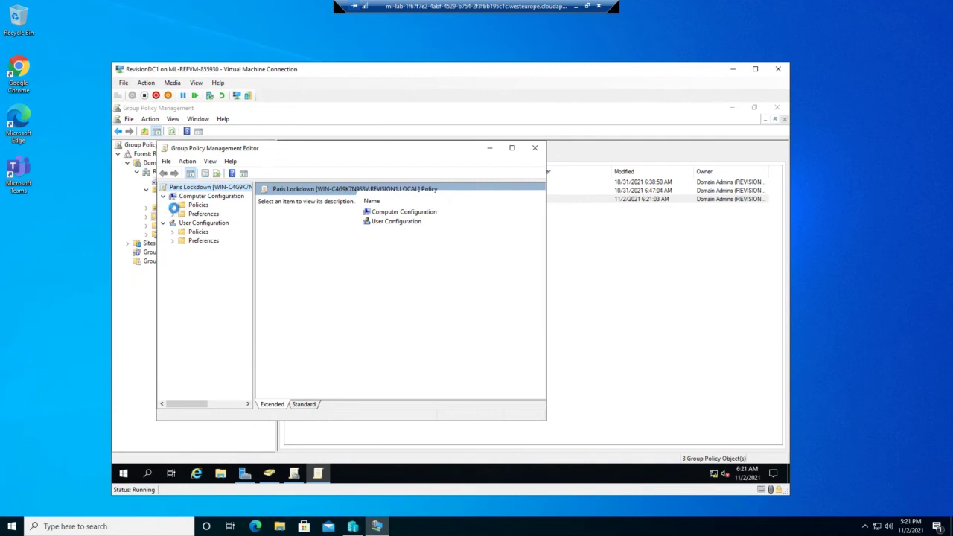
Step: Expand Computer Configuration > Policies > Windows Settings > Security Settings in a maximized, wider editor
click(173, 206)
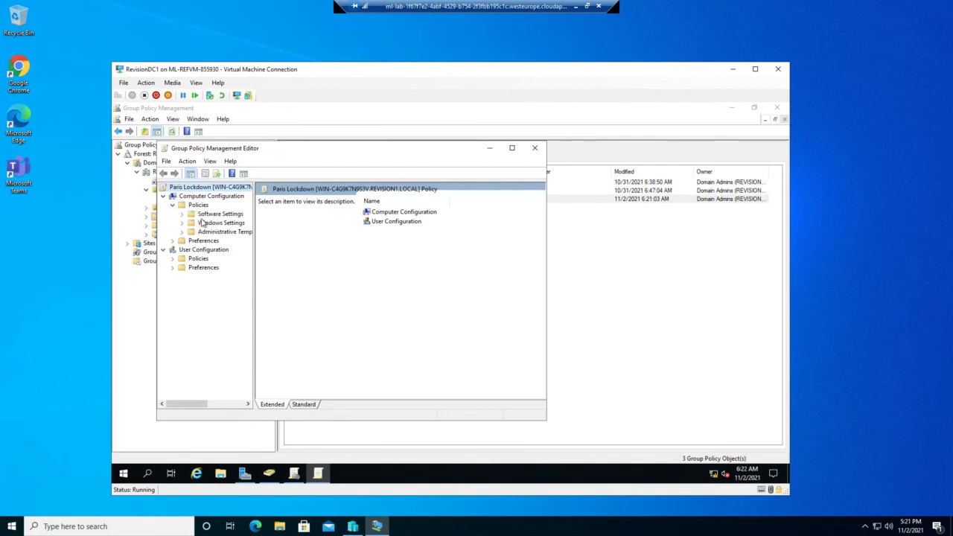
click(182, 223)
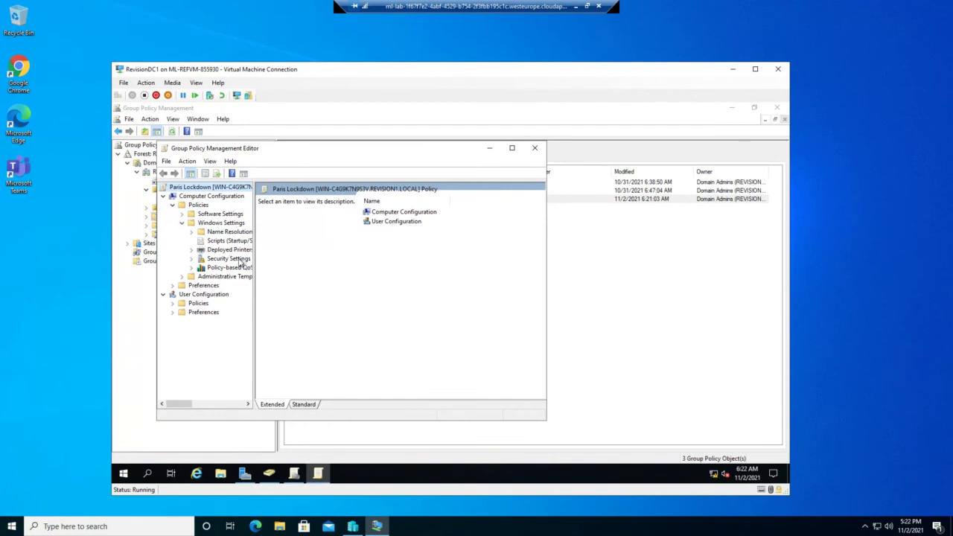
click(240, 260)
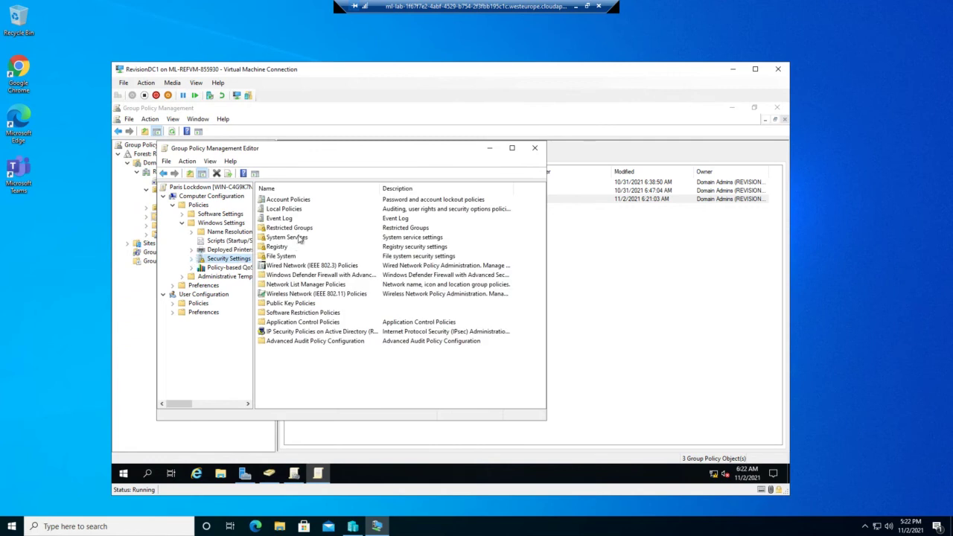
click(192, 258)
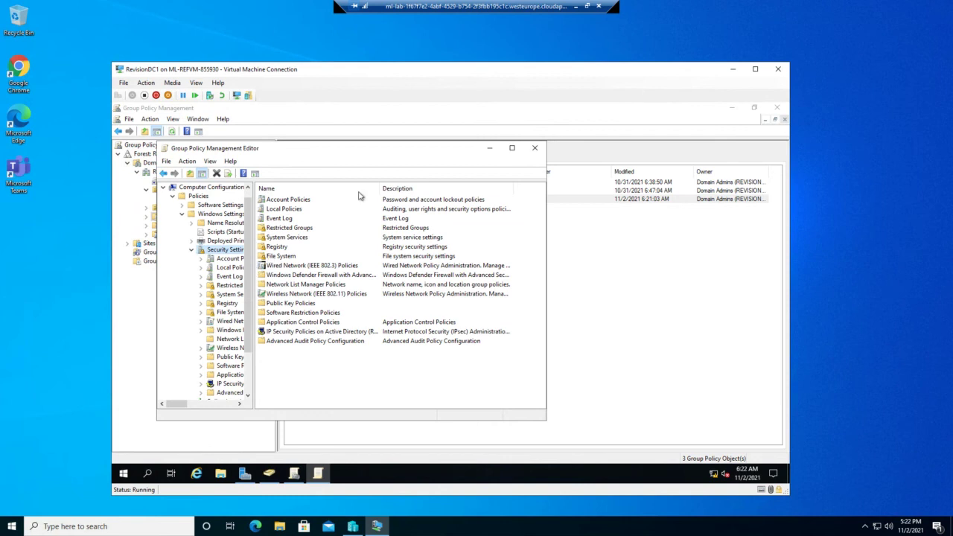
click(511, 147)
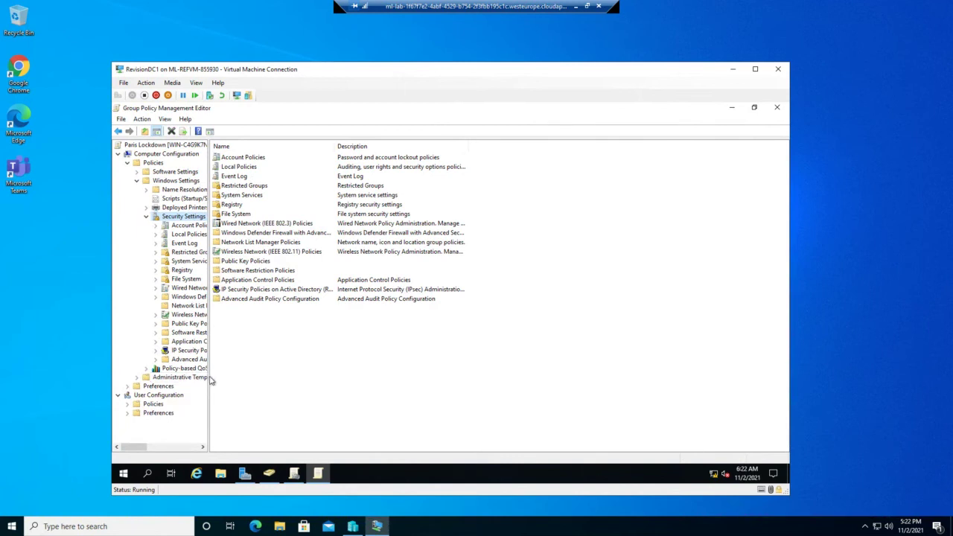
drag(209, 376, 378, 353)
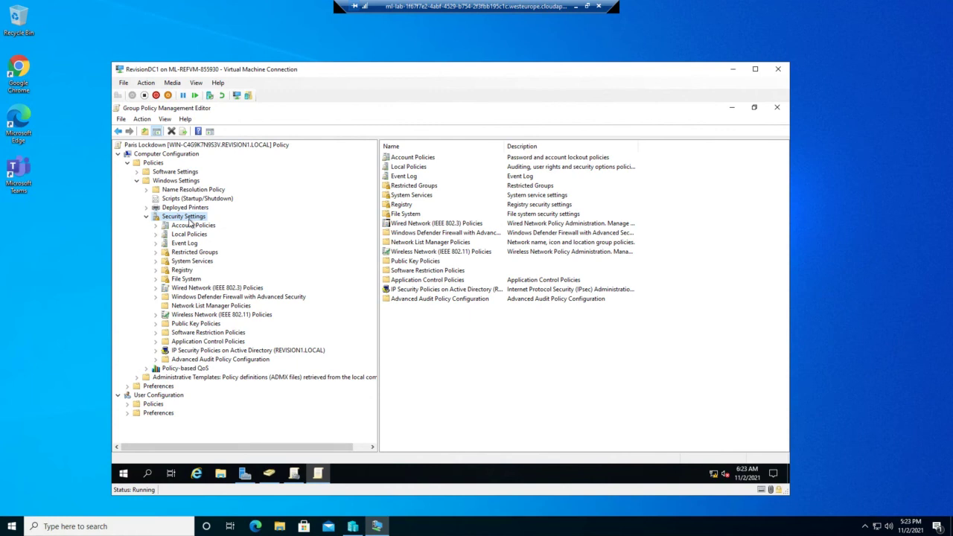
Step: Define a 30-minute account lockout duration, accepting the suggested 5-attempt threshold and 30-minute reset
double_click(187, 227)
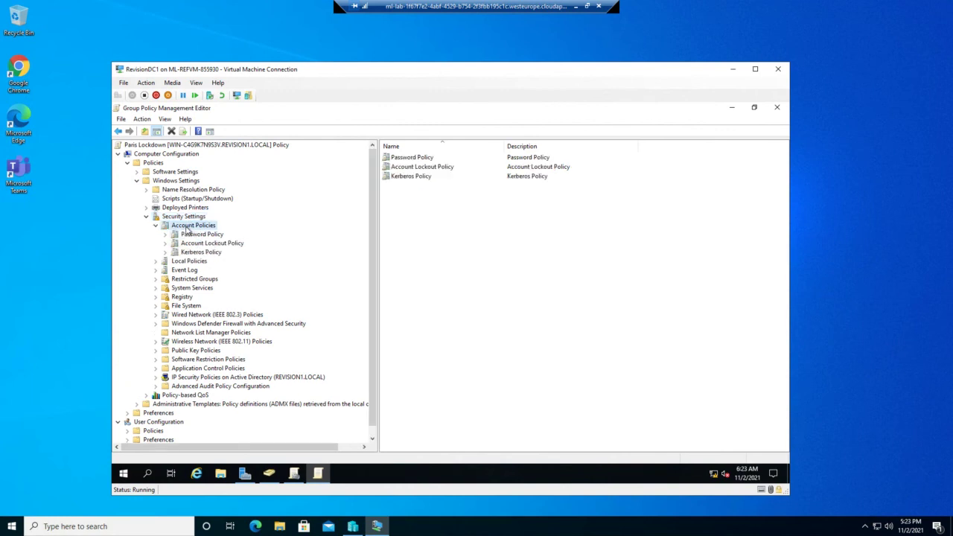
double_click(415, 167)
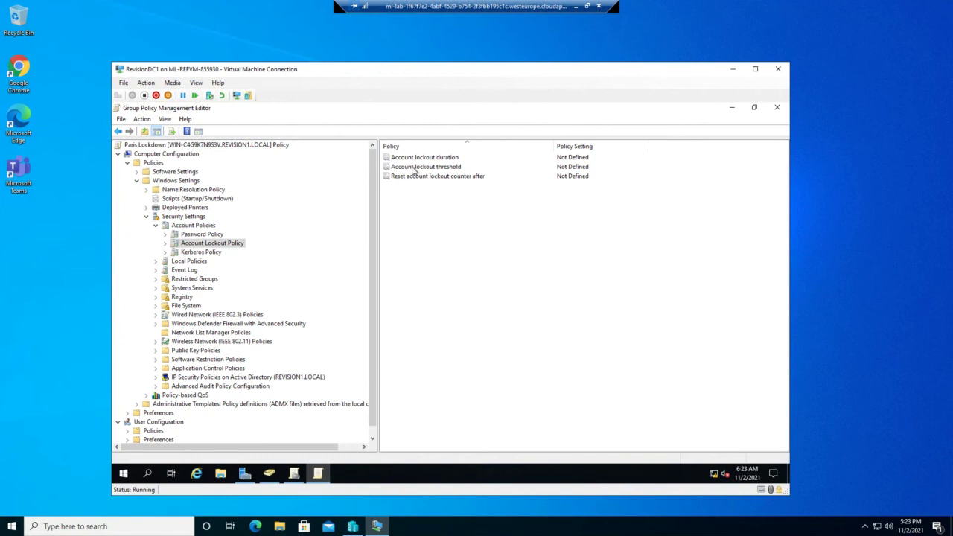
double_click(414, 158)
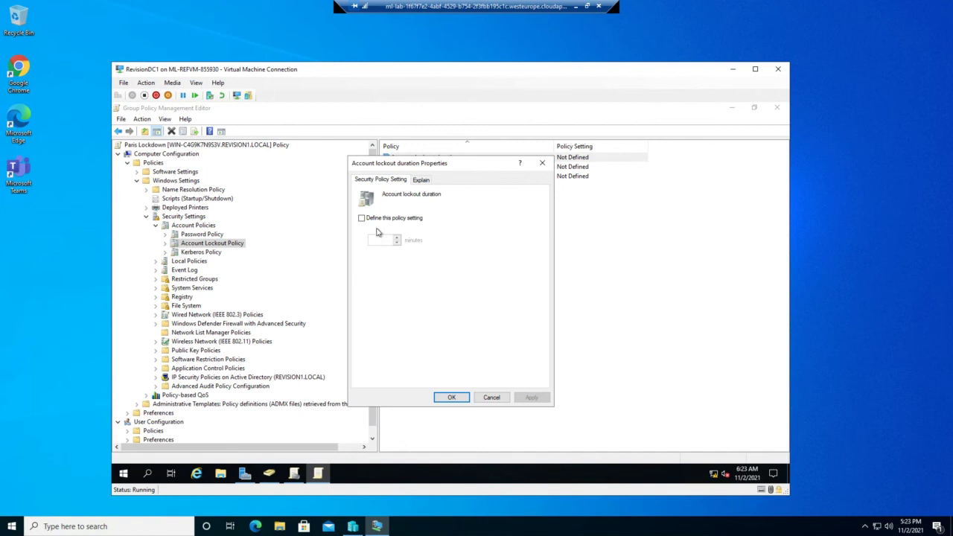
click(361, 218)
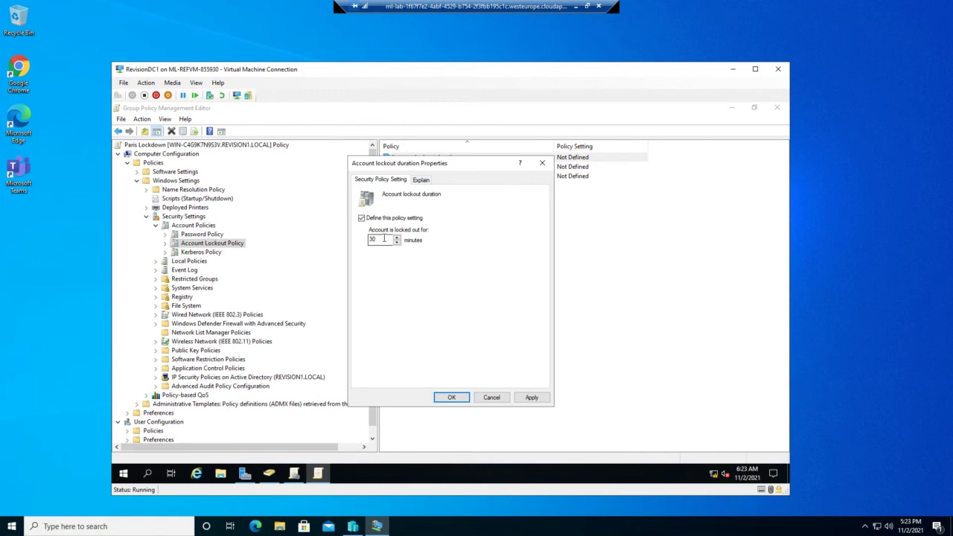
click(527, 399)
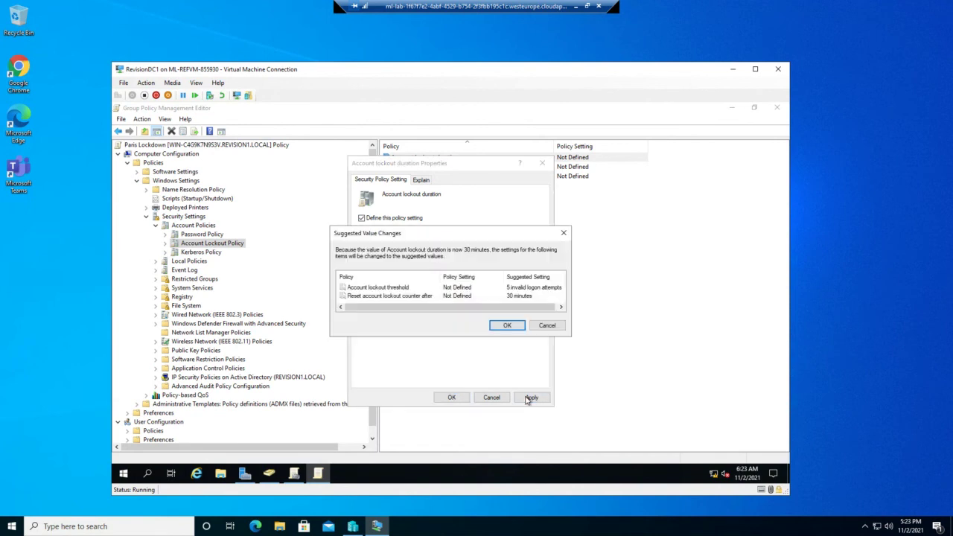
key(Return)
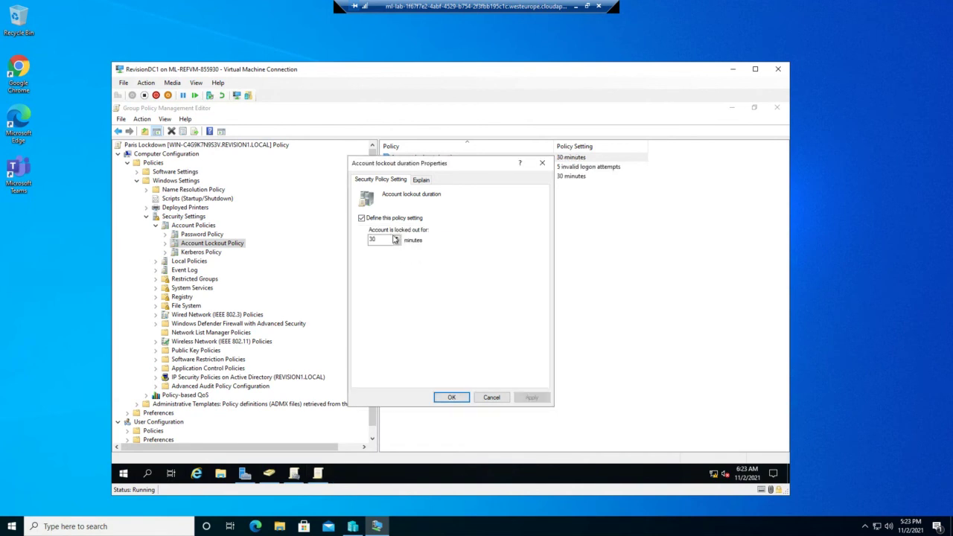
click(453, 397)
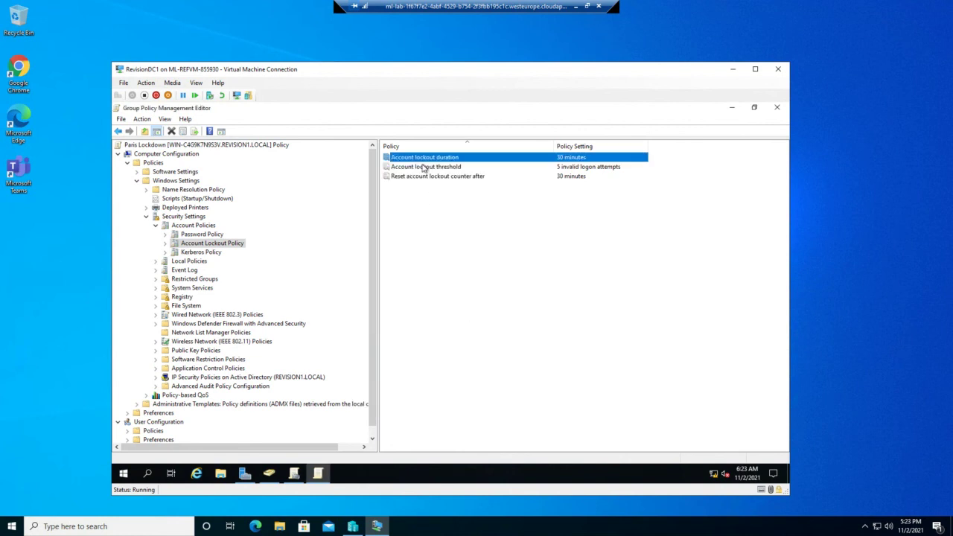
Step: Keep the 5-attempt threshold and set the counter reset to 35 minutes, raising duration to match
double_click(424, 166)
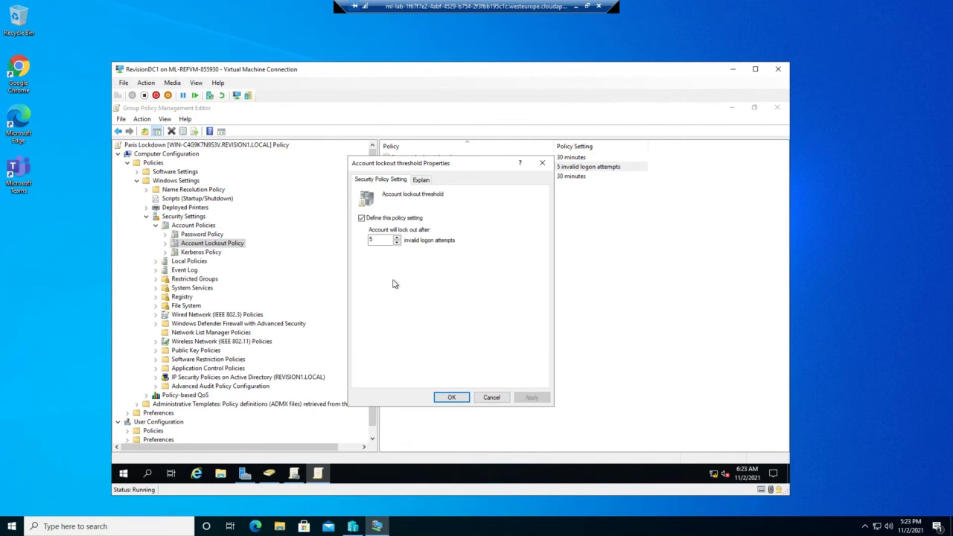
click(452, 398)
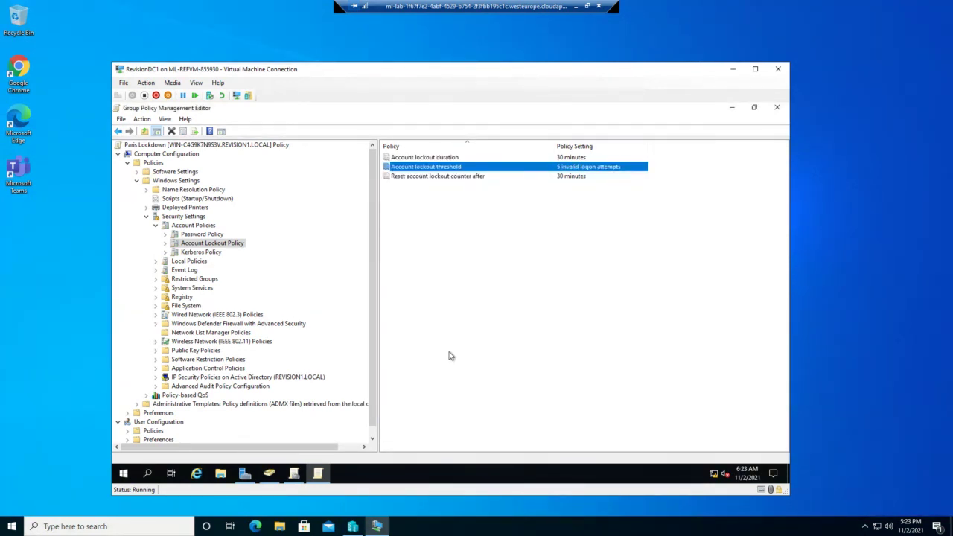
click(430, 179)
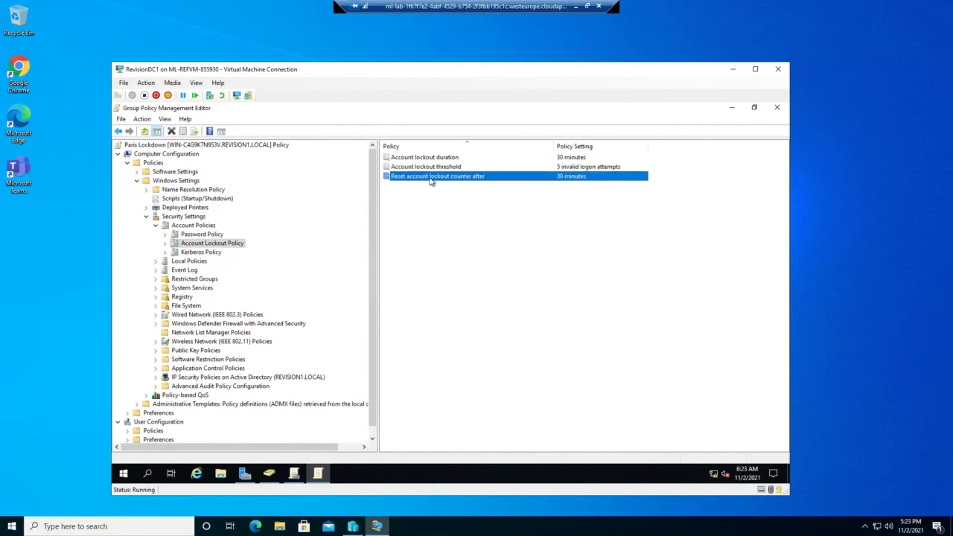
double_click(431, 179)
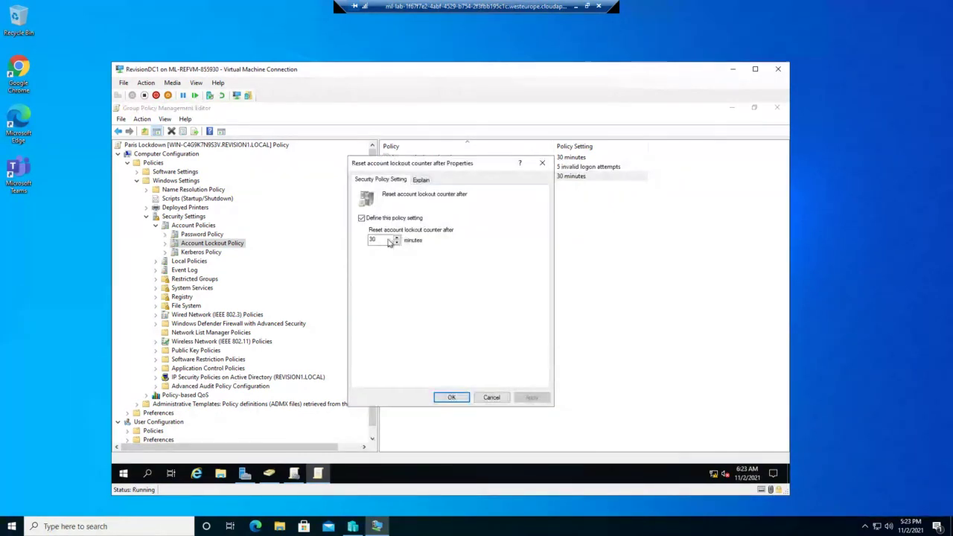
drag(387, 239, 362, 249)
text(35)
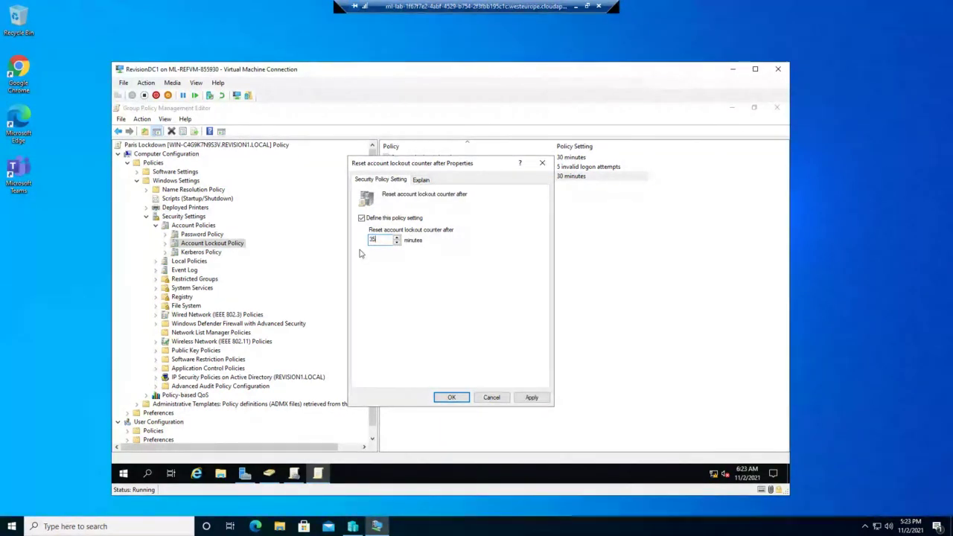
click(454, 397)
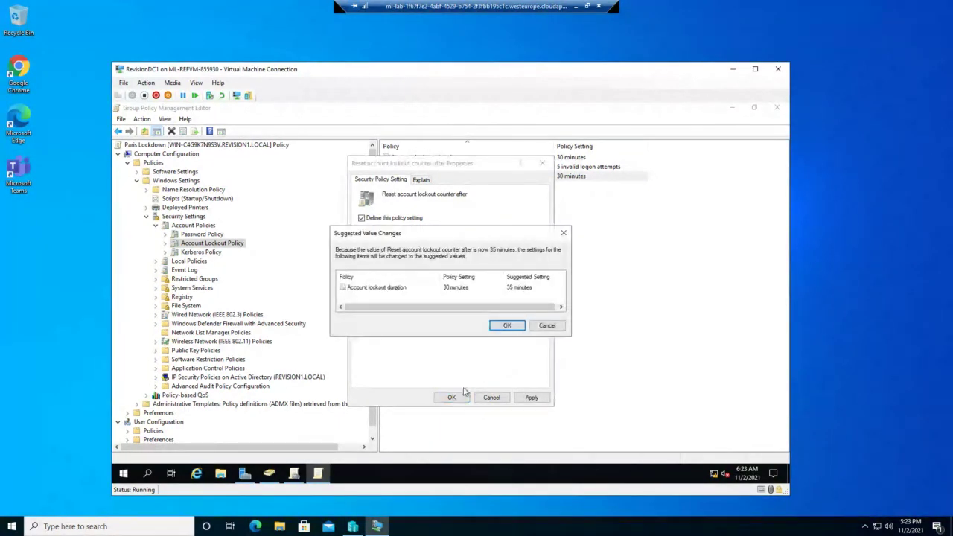
click(506, 326)
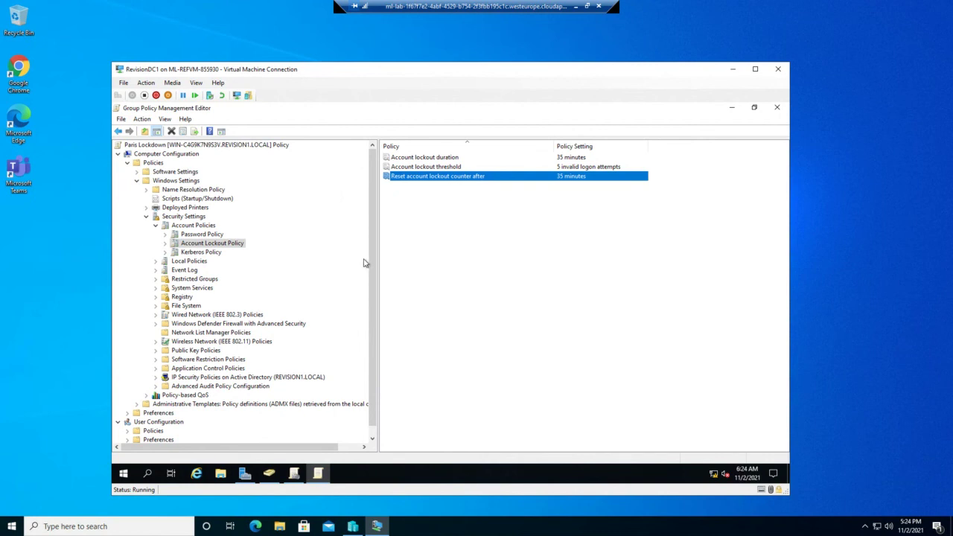
Step: Under User Configuration > Administrative Templates > Control Panel, set 'Prohibit access to Control Panel and PC settings' to Enabled
click(118, 154)
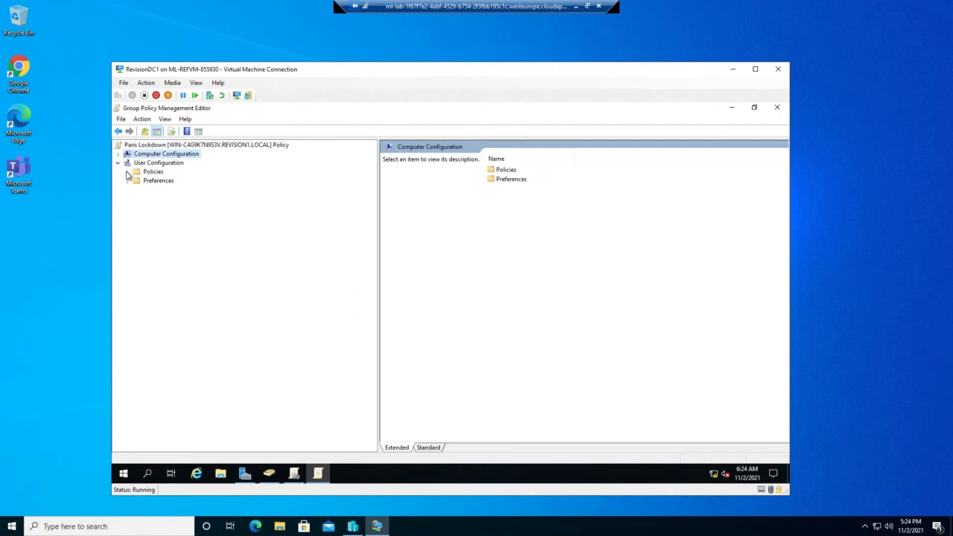
click(127, 172)
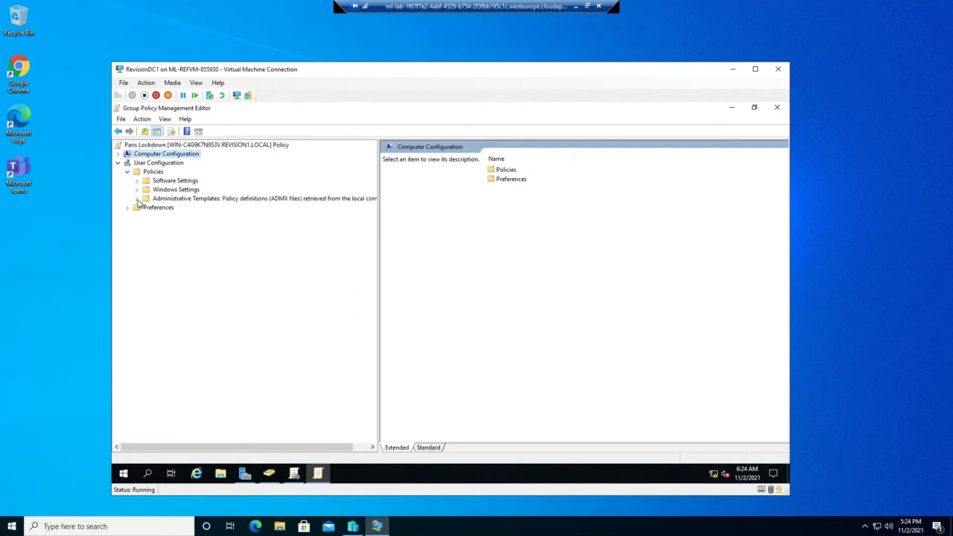
click(137, 200)
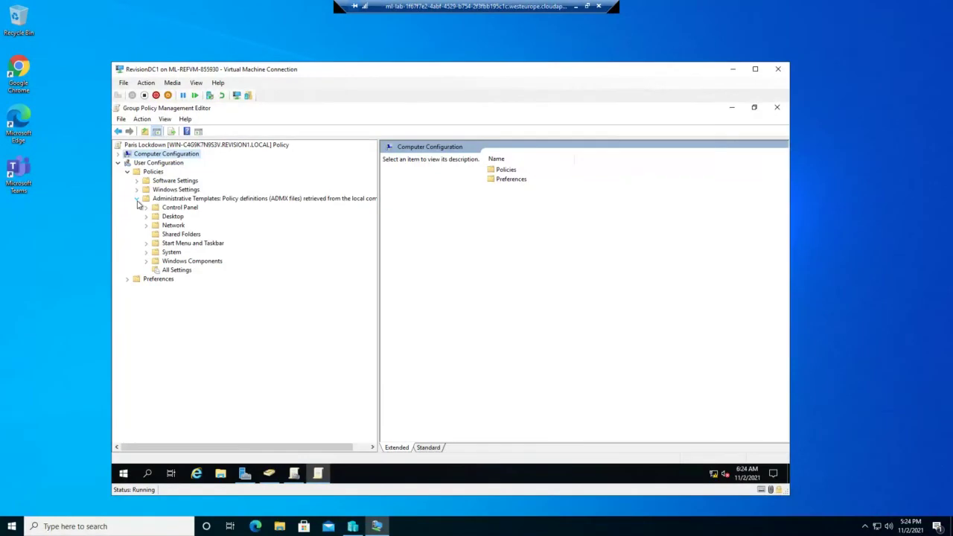
click(145, 208)
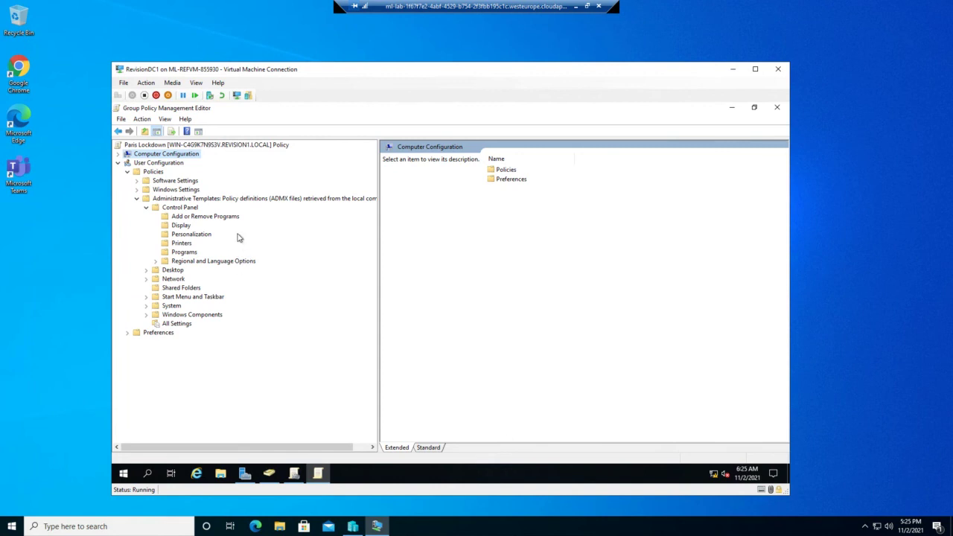
click(184, 207)
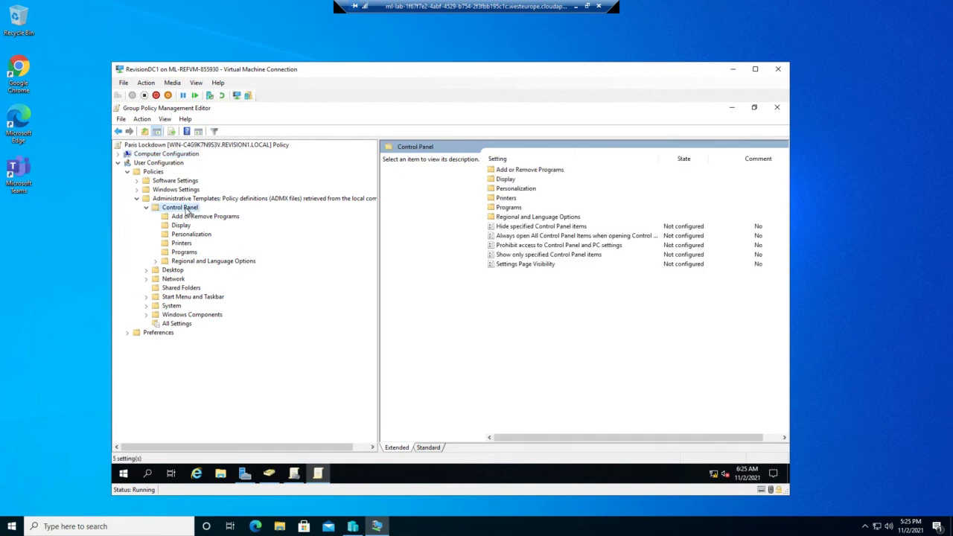
double_click(527, 246)
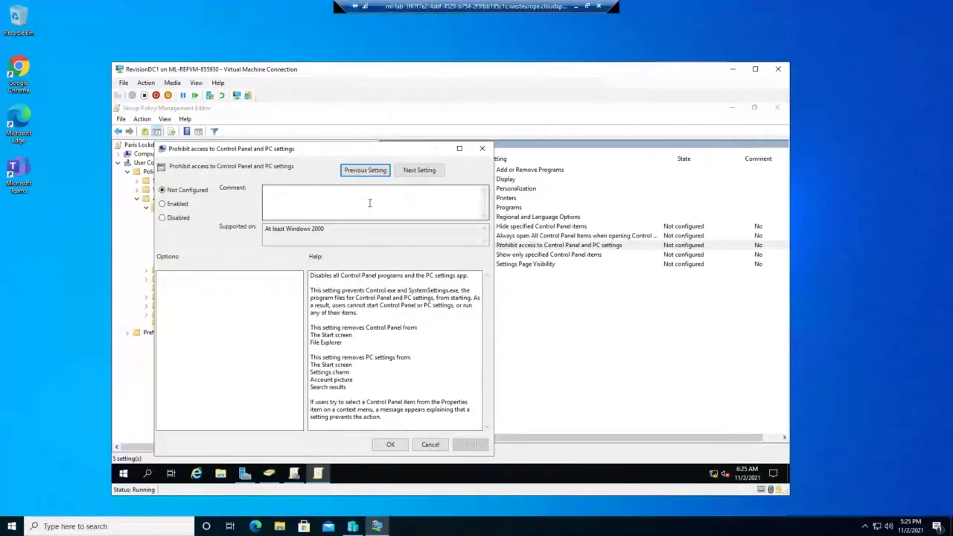
click(163, 207)
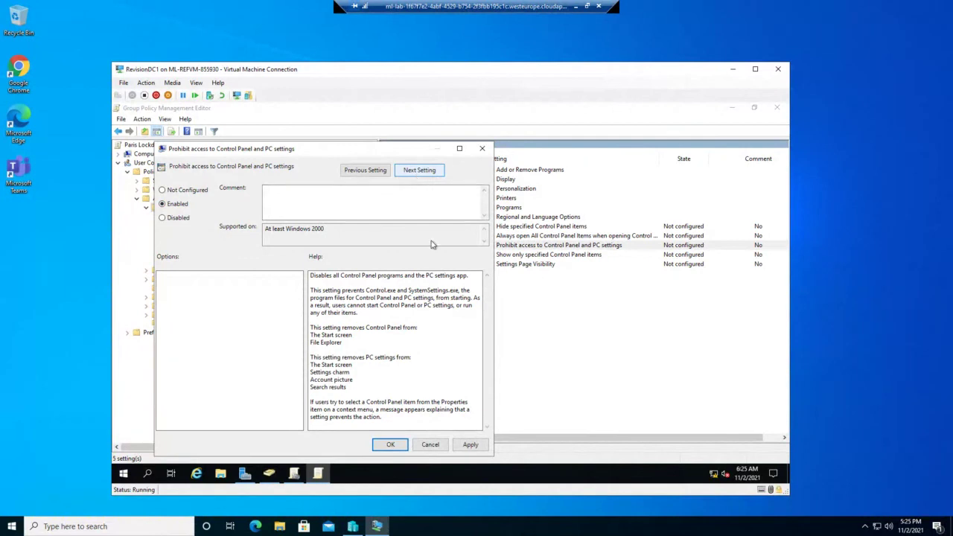
click(459, 447)
click(390, 444)
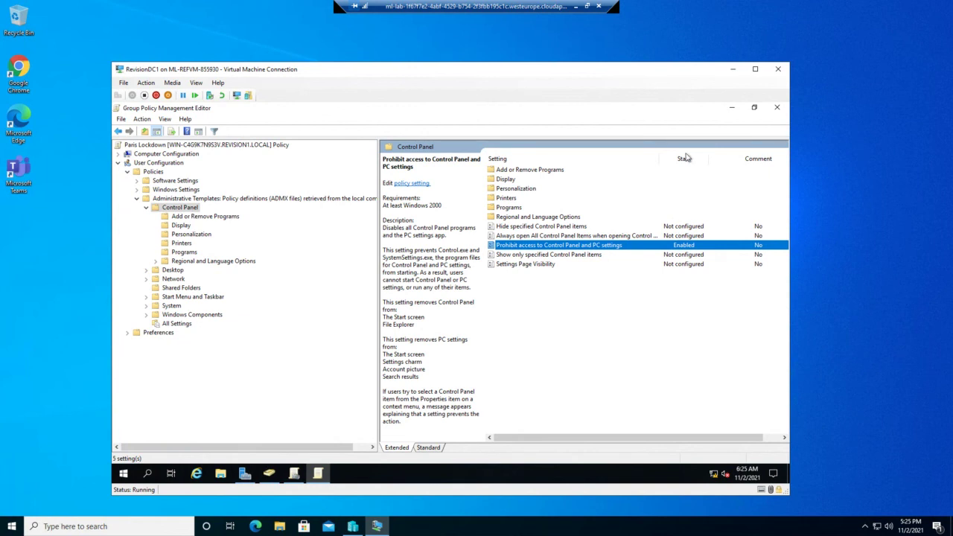
Step: Close the policy editor and select Paris Lockdown under Group Policy Objects, leaving its name unchanged
click(778, 110)
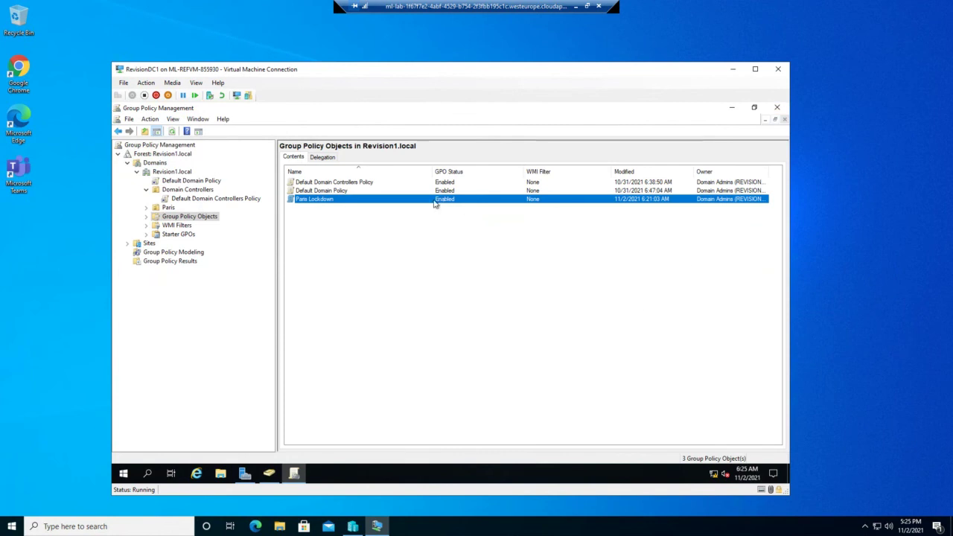
click(204, 218)
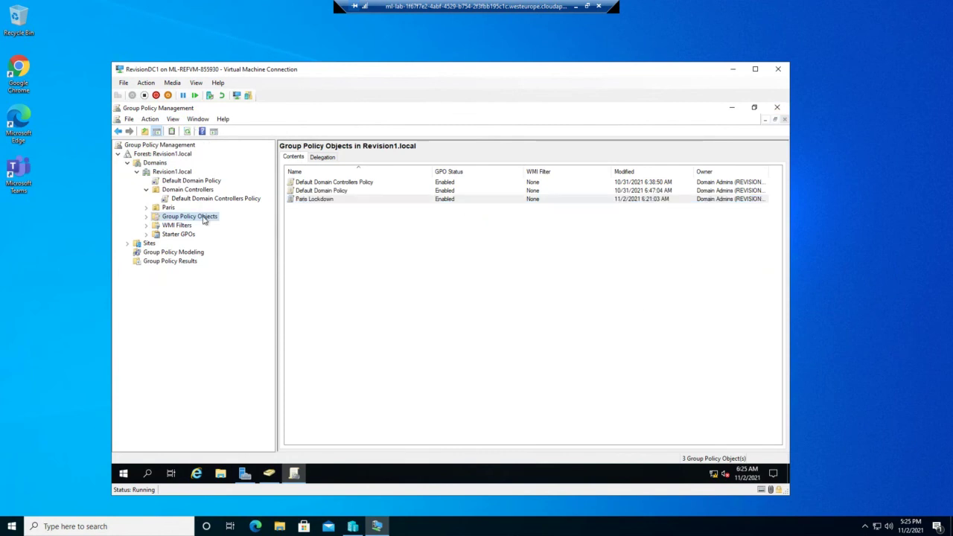
double_click(204, 218)
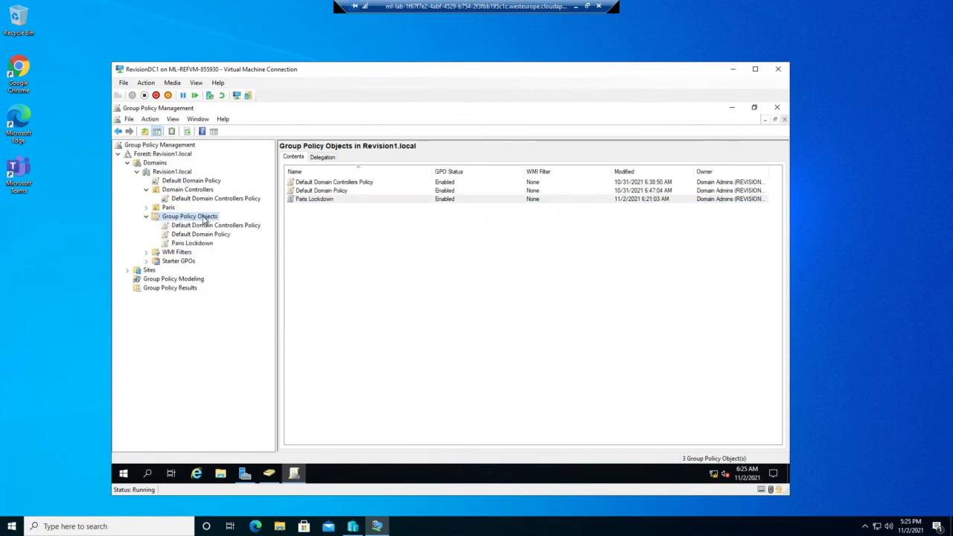
click(334, 202)
click(334, 202)
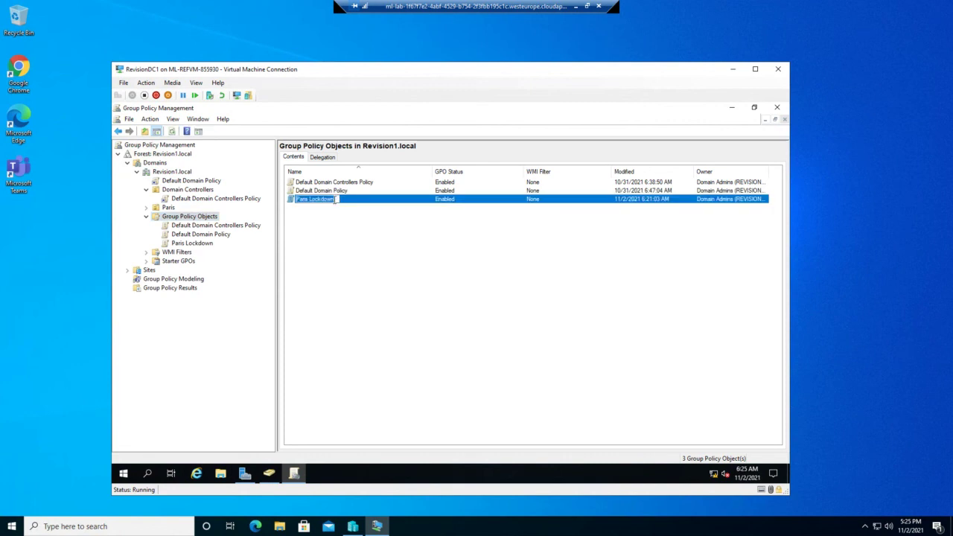
click(372, 202)
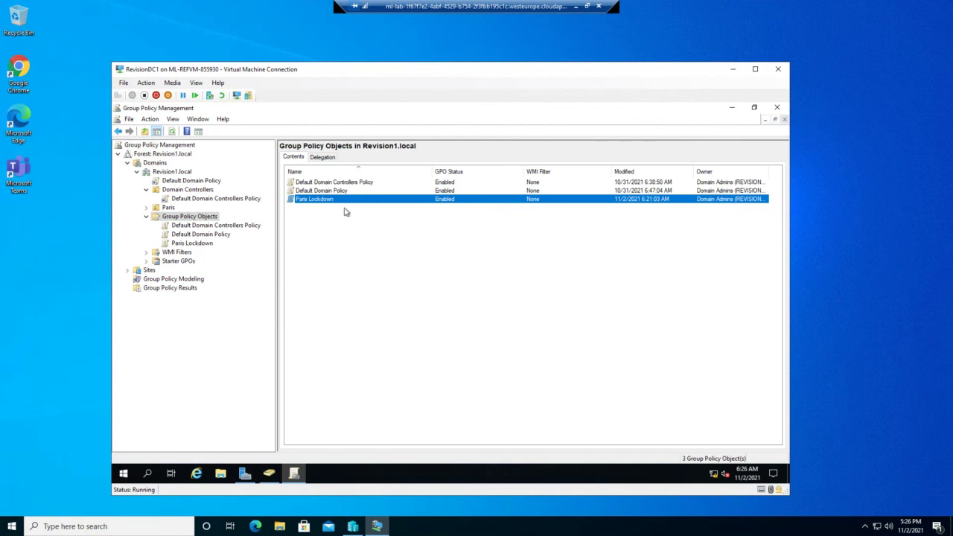
Step: Reopen Paris Lockdown in the policy editor from its context menu, then close the editor again
right_click(343, 204)
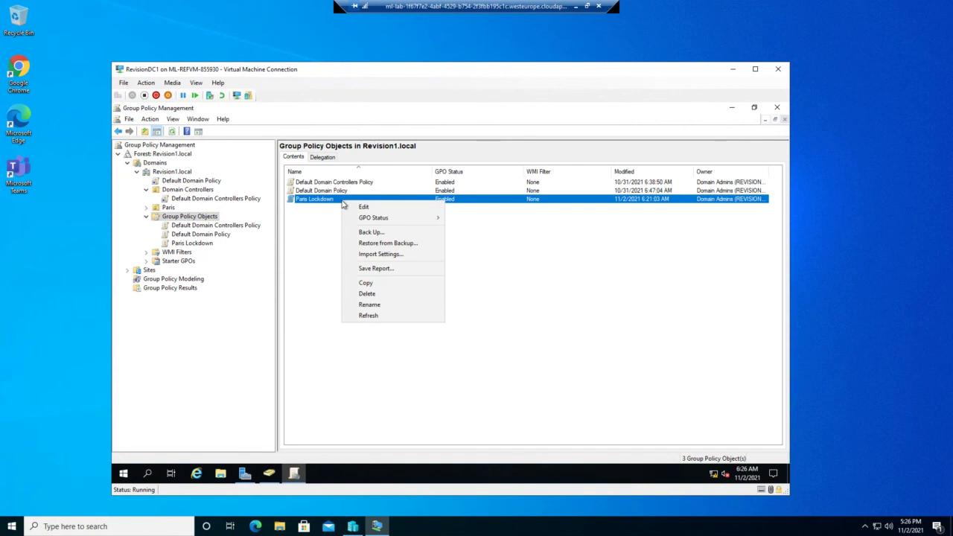
click(324, 201)
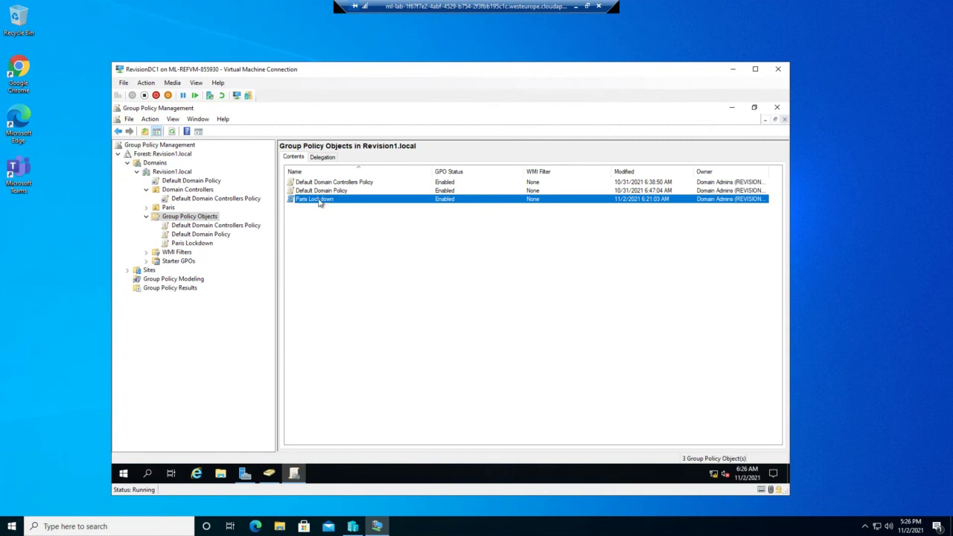
right_click(319, 202)
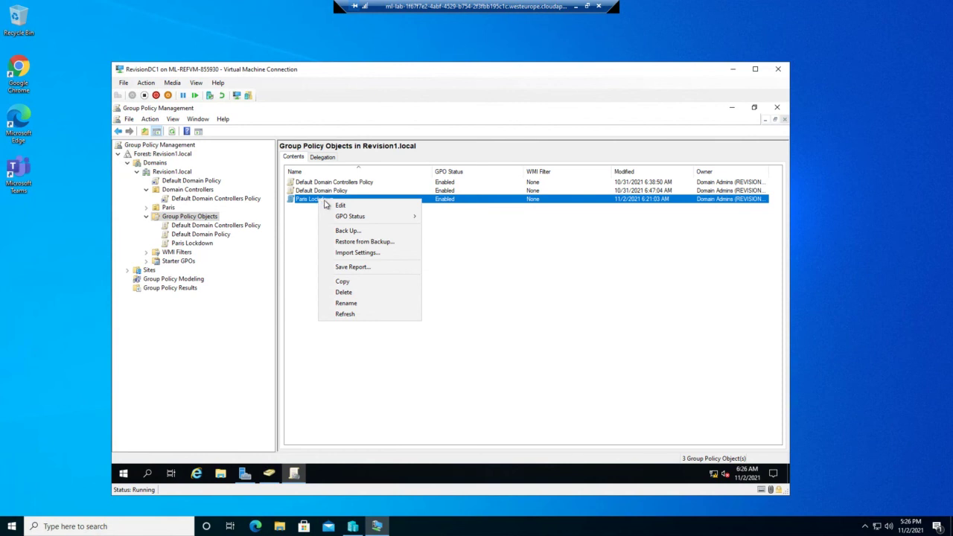
click(335, 205)
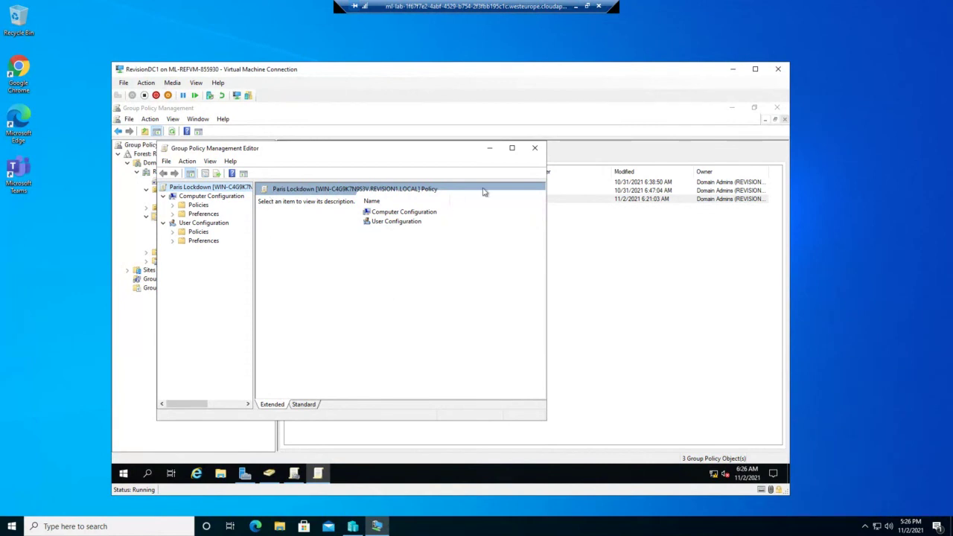
click(535, 149)
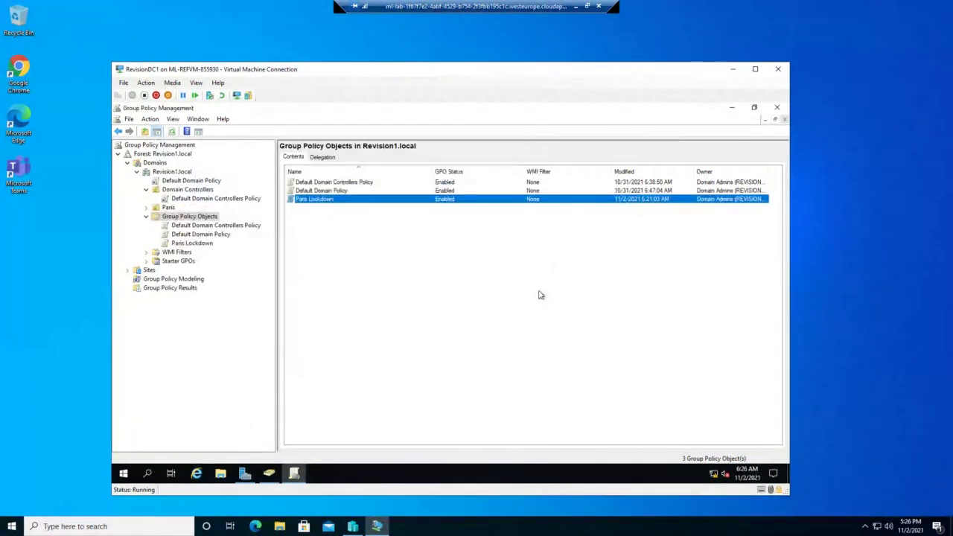
Step: Show Paris Lockdown's Scope tab, confirming it has no links yet and Authenticated Users filtering
click(192, 245)
right_click(192, 245)
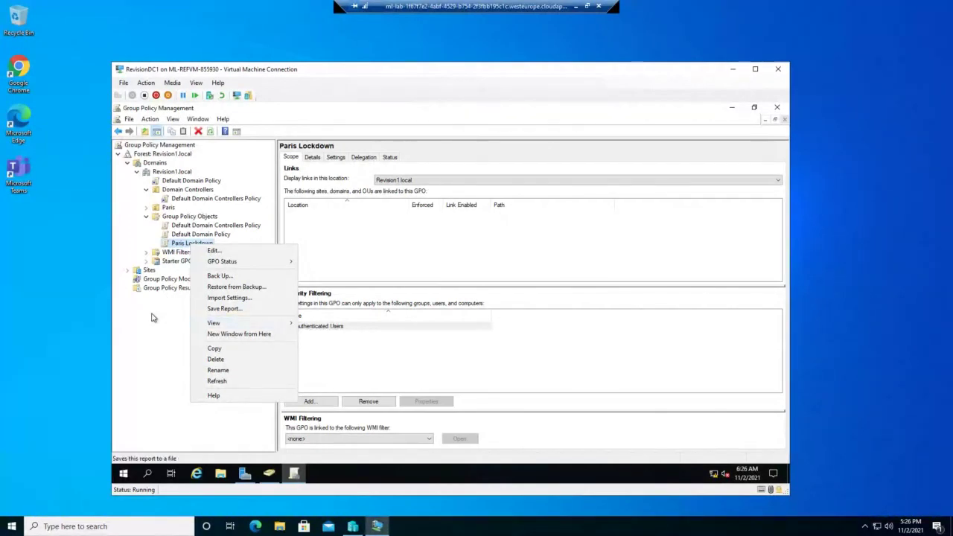
click(181, 245)
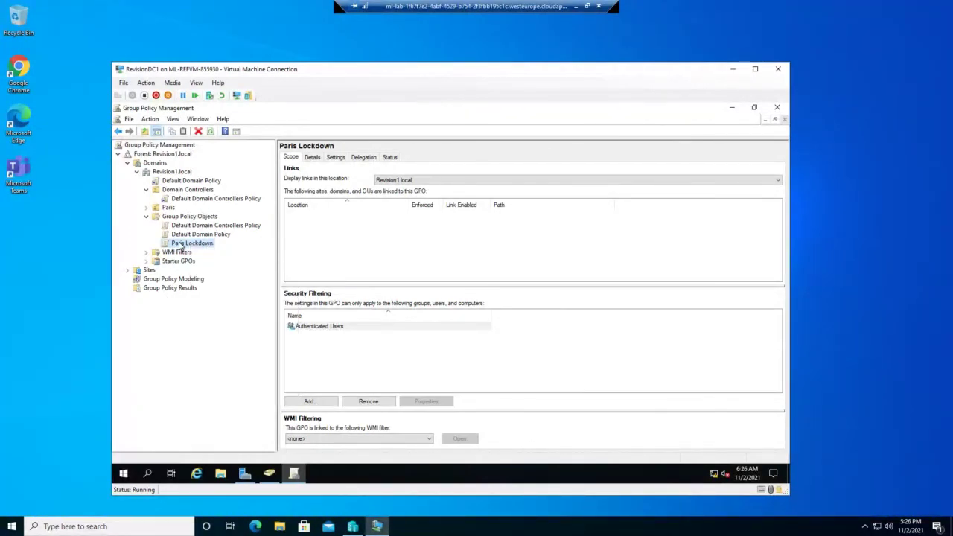
click(233, 249)
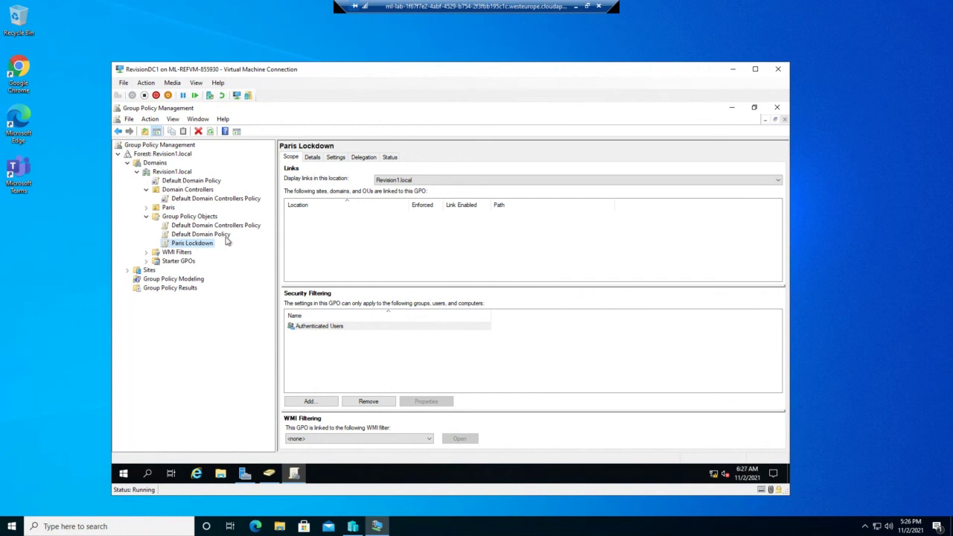
Step: Link the existing Paris Lockdown GPO to Revision1.local, alongside Default Domain Policy
click(173, 172)
right_click(174, 175)
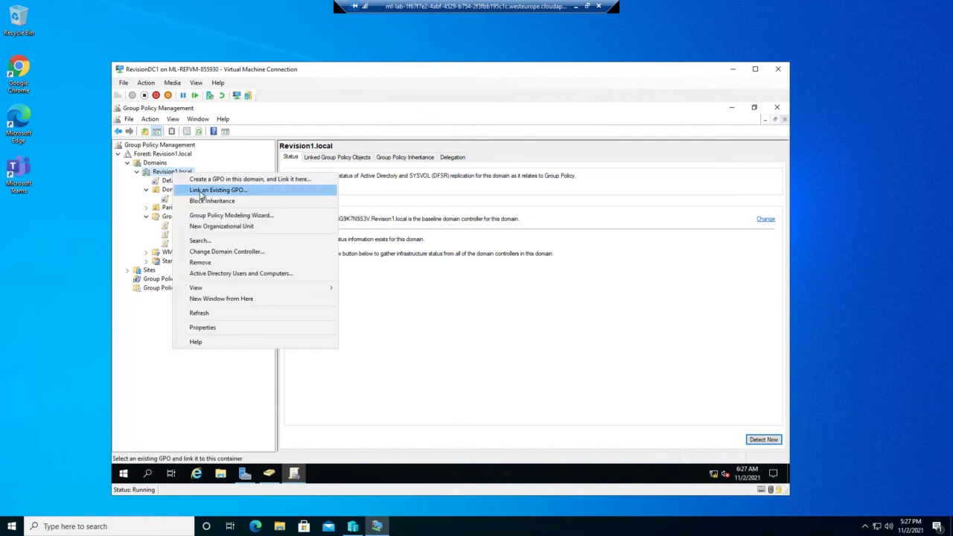
click(216, 190)
click(385, 276)
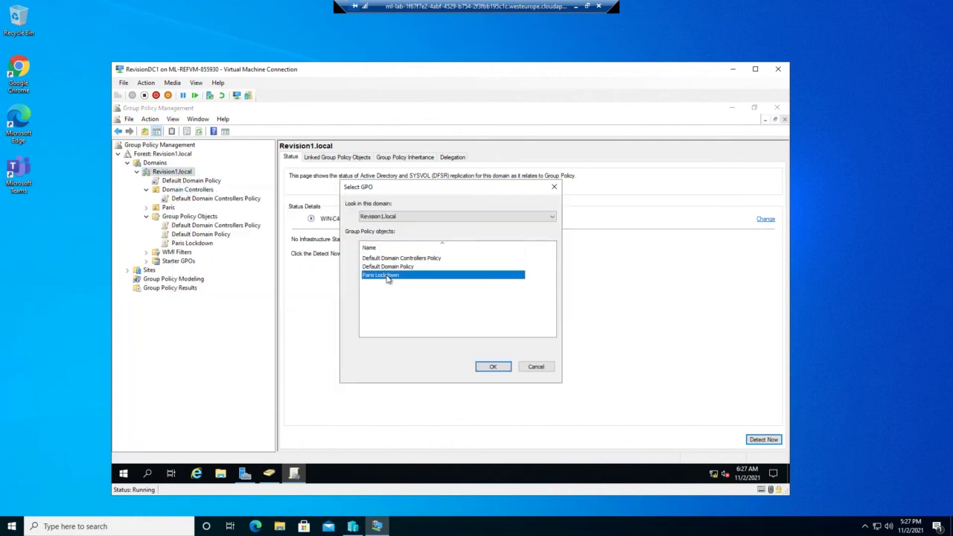
click(503, 372)
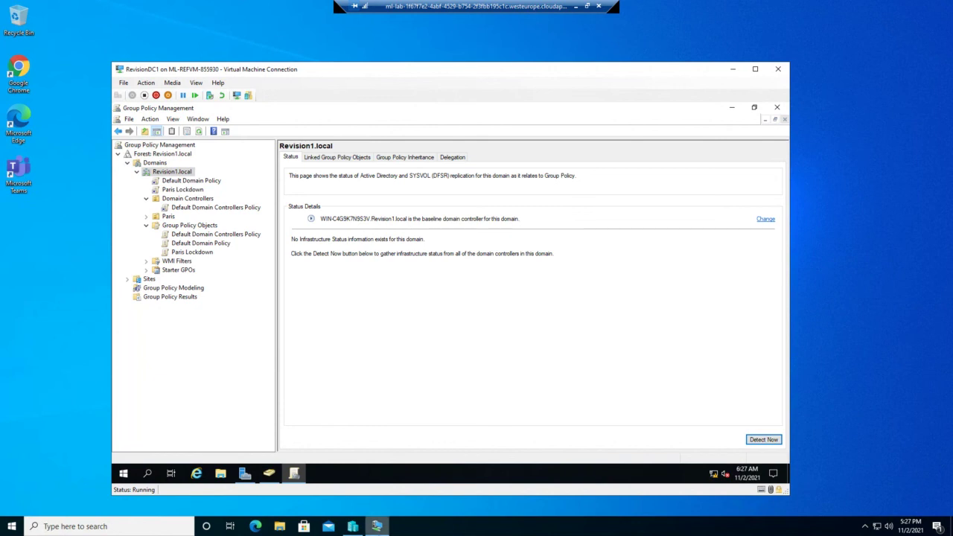
mouse_move(353, 529)
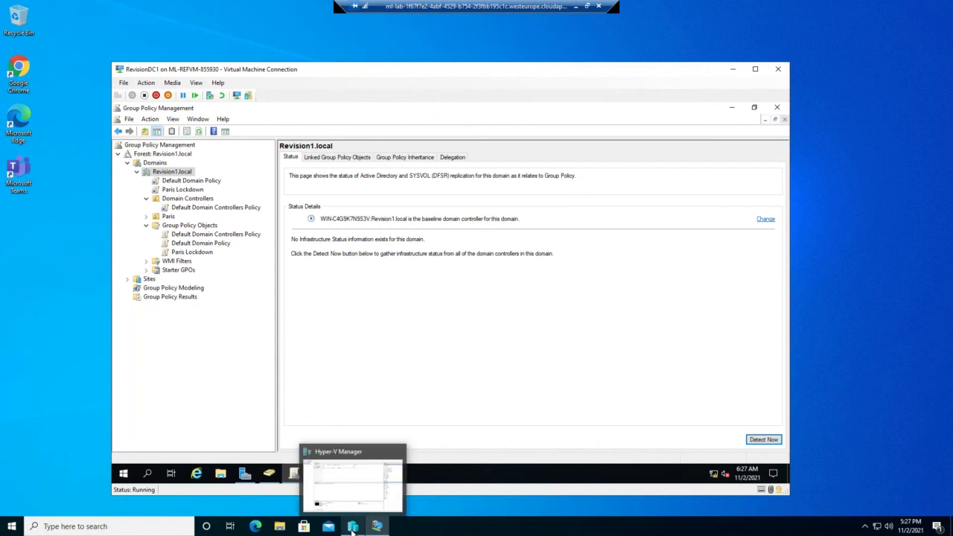